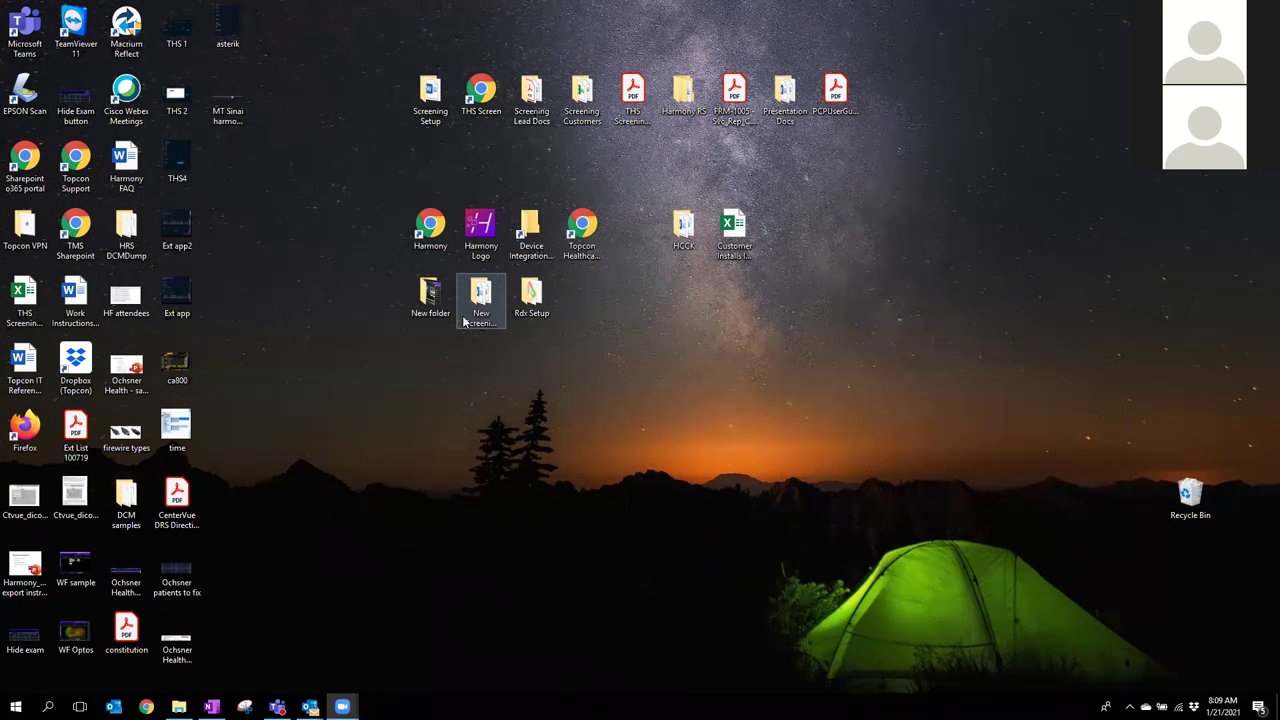
# Step: Launch the Harmony web app from its desktop shortcut
pyautogui.click(484, 236)
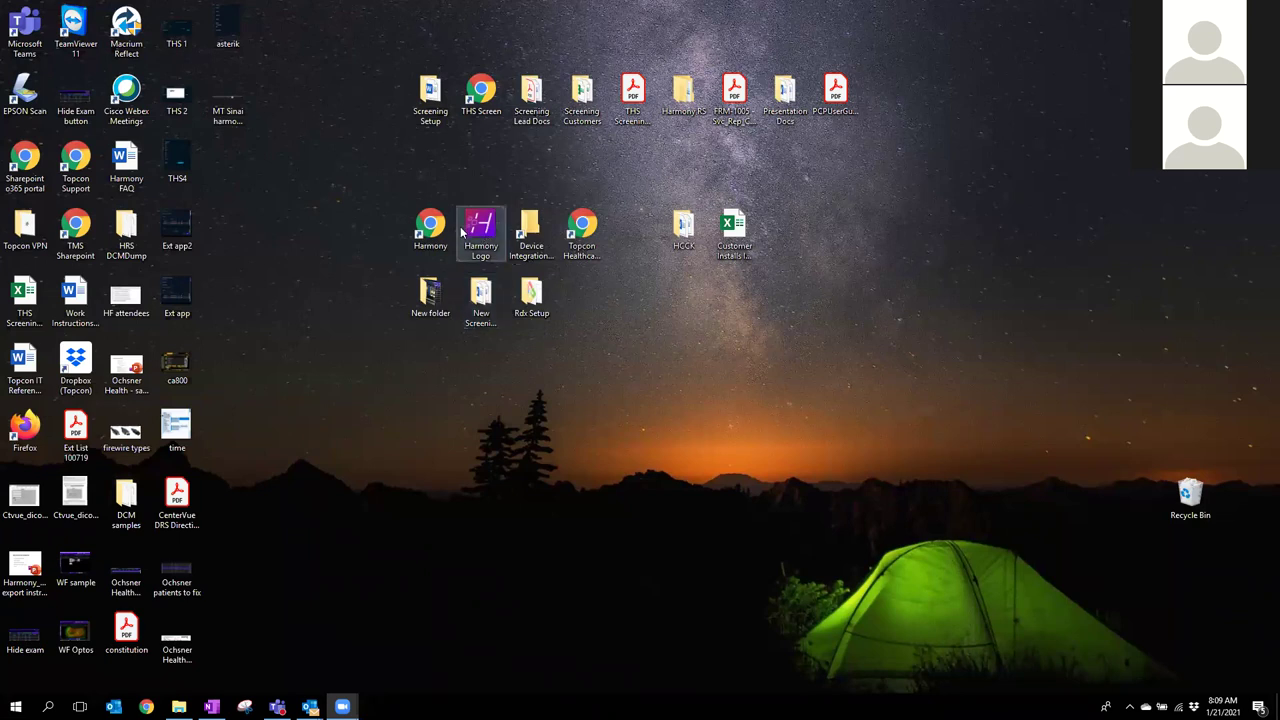
pyautogui.click(443, 226)
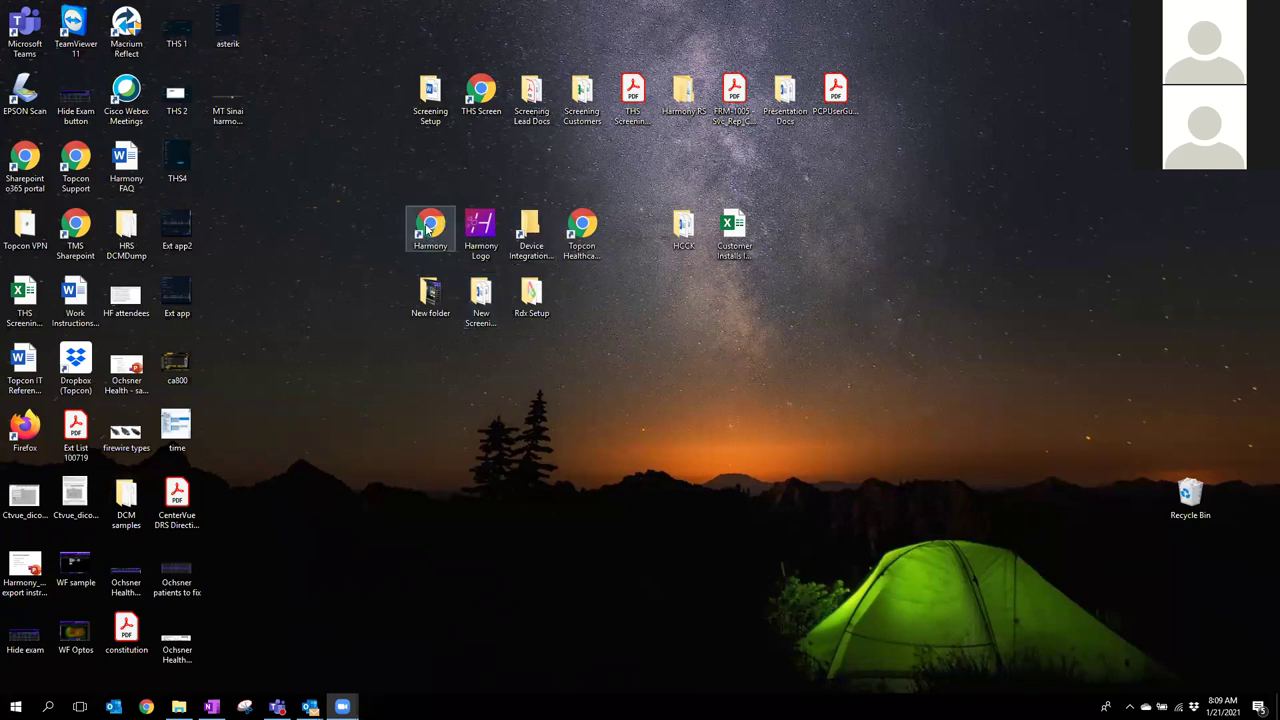
pyautogui.click(429, 228)
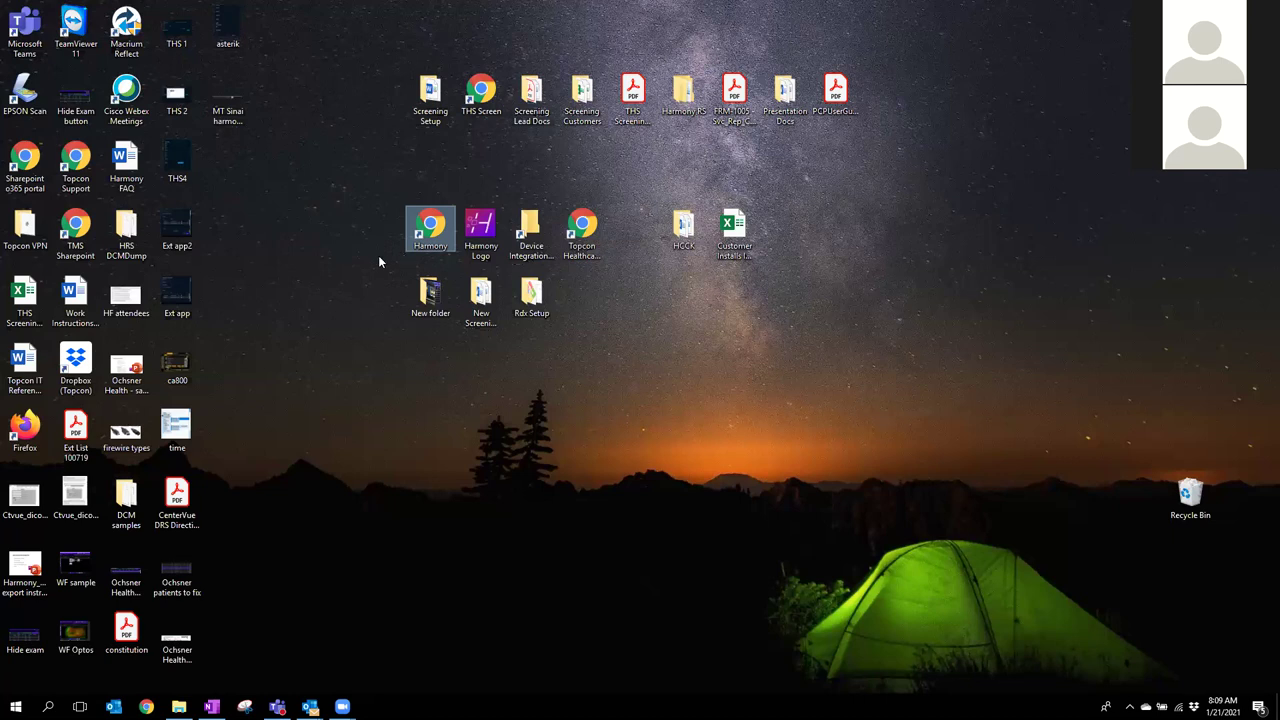
pyautogui.doubleClick(425, 235)
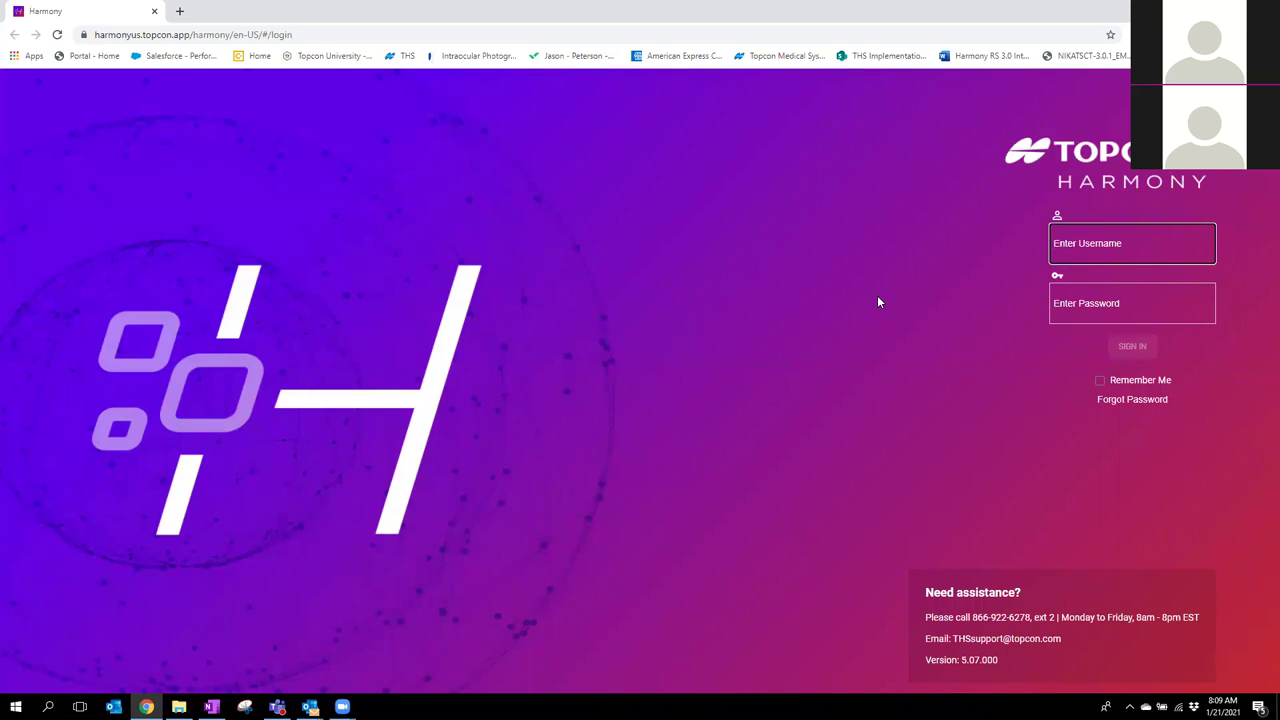
# Step: Sign in to Harmony using the saved login from the username autofill list
pyautogui.click(1140, 243)
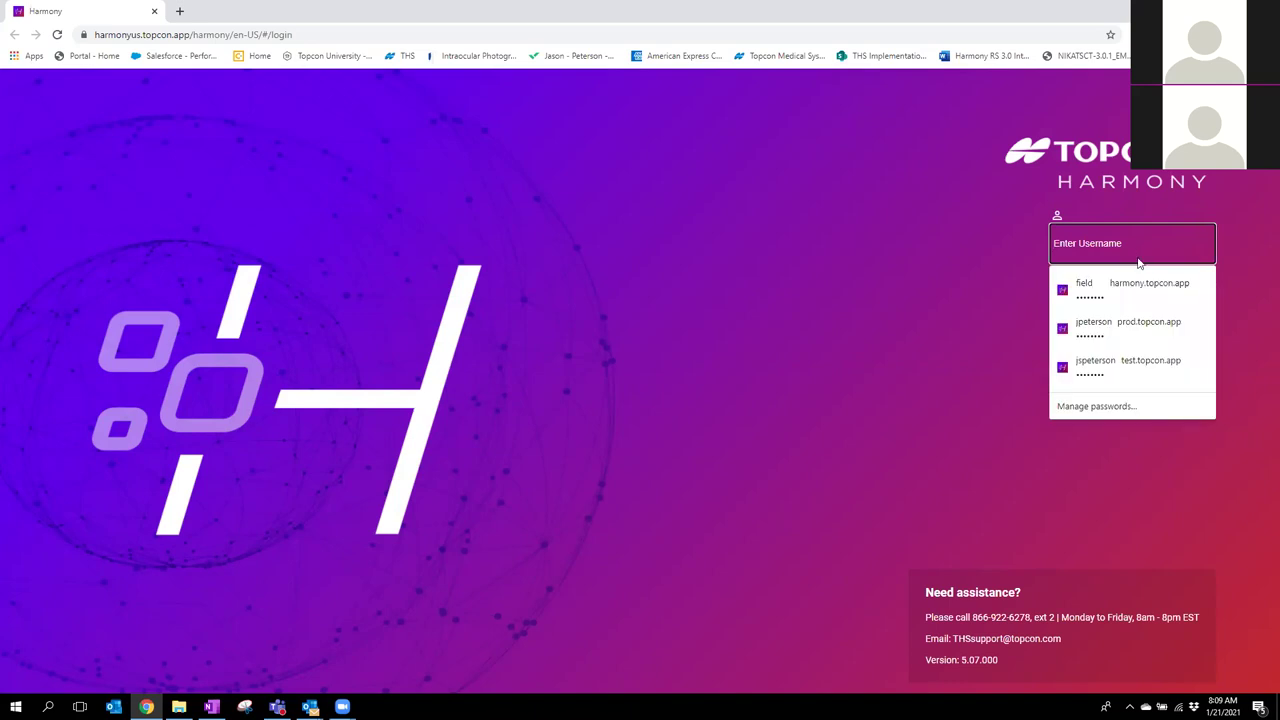
pyautogui.click(1131, 287)
pyautogui.click(1128, 352)
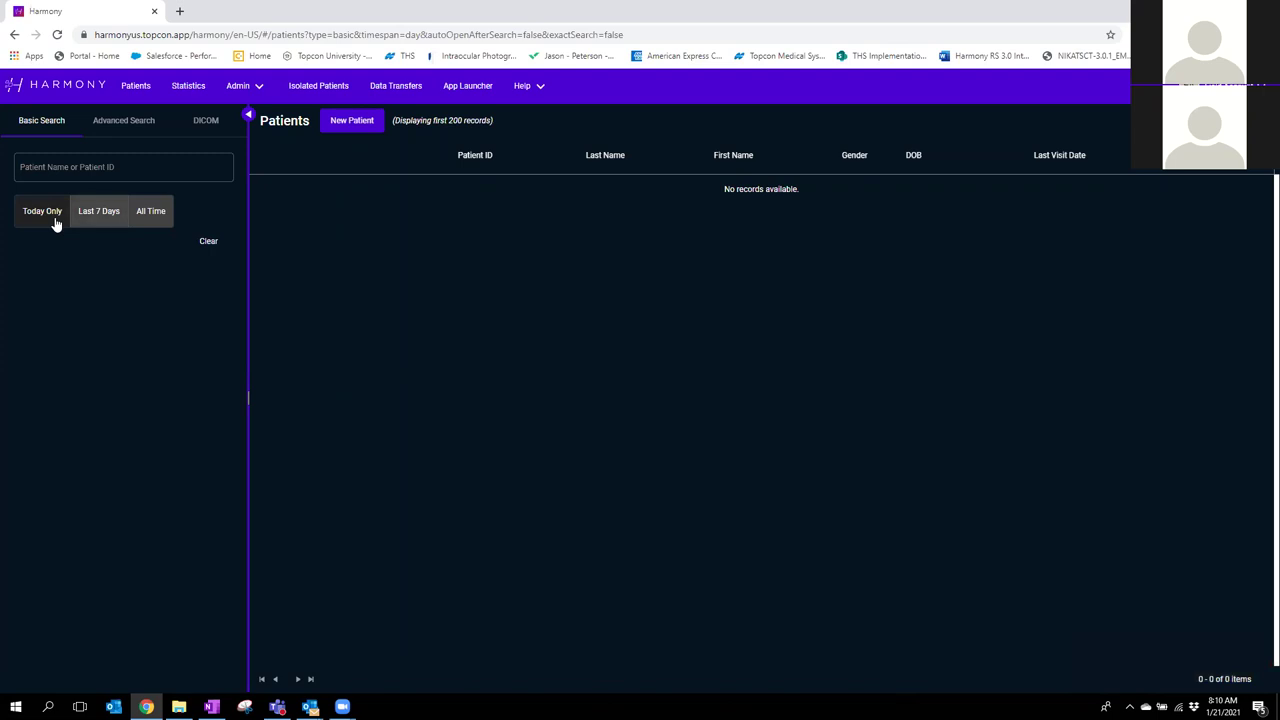
pyautogui.click(84, 169)
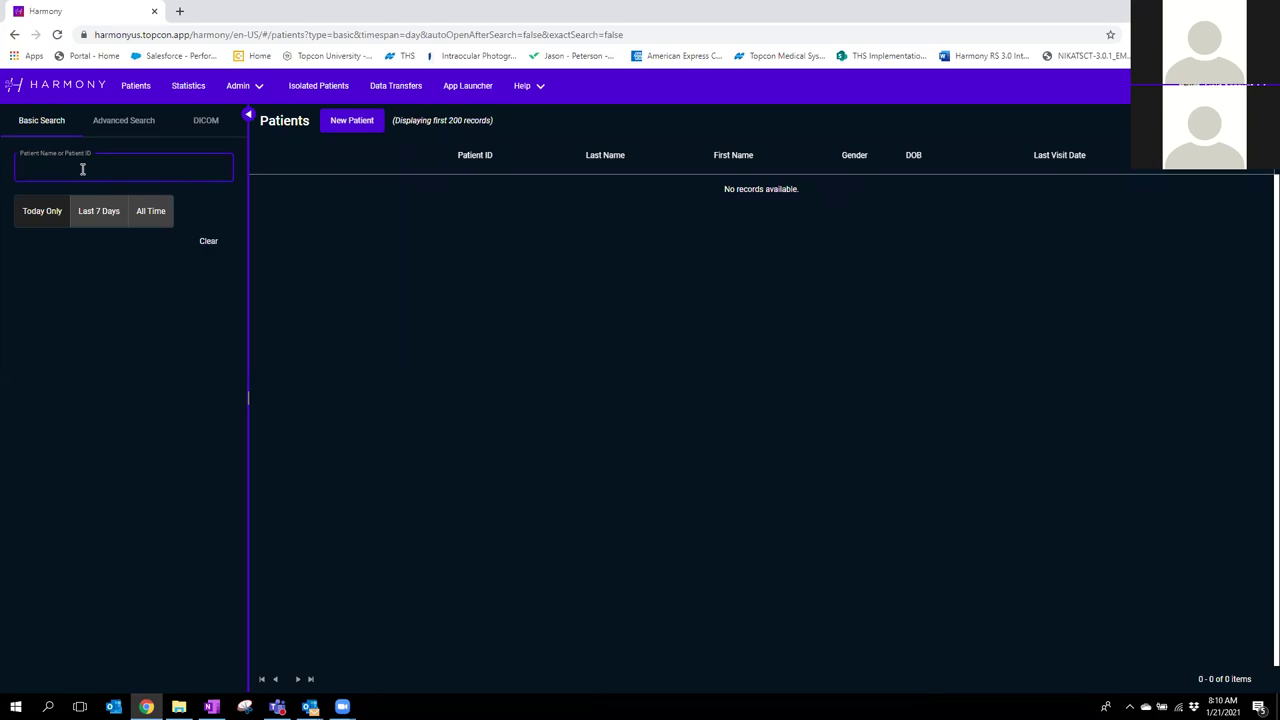
pyautogui.write('smith')
pyautogui.press('Return')
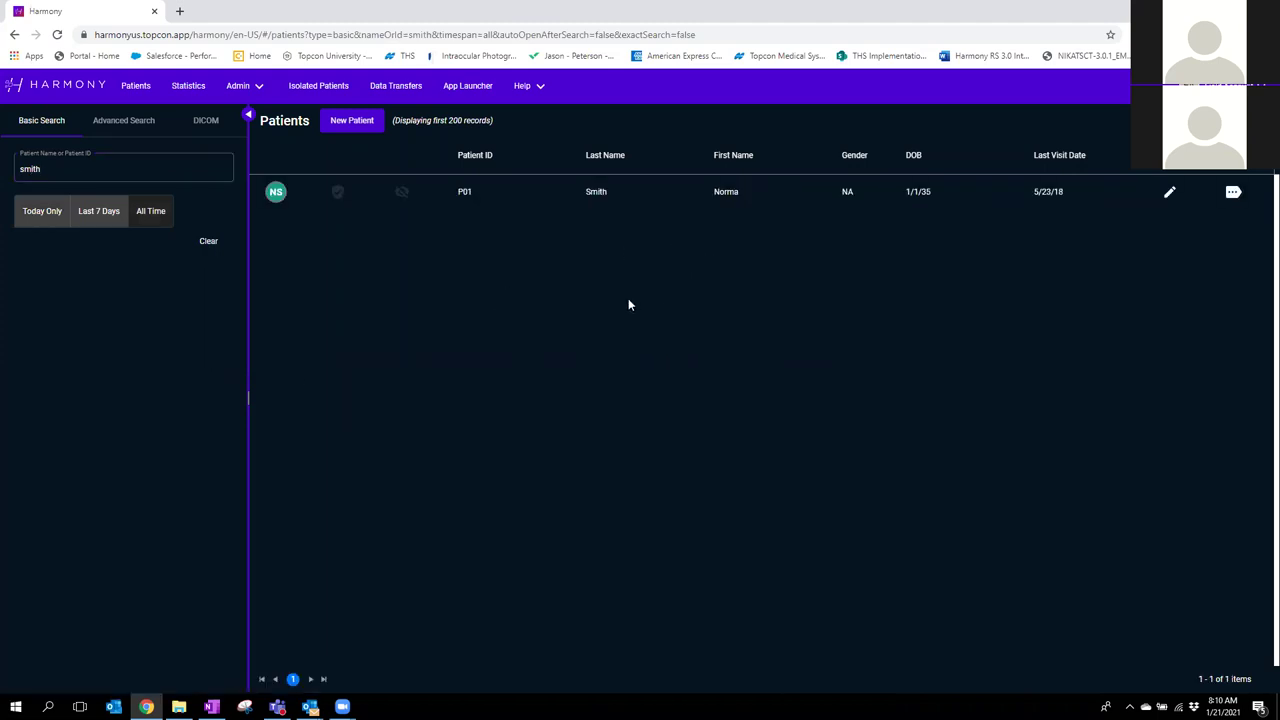
pyautogui.click(580, 203)
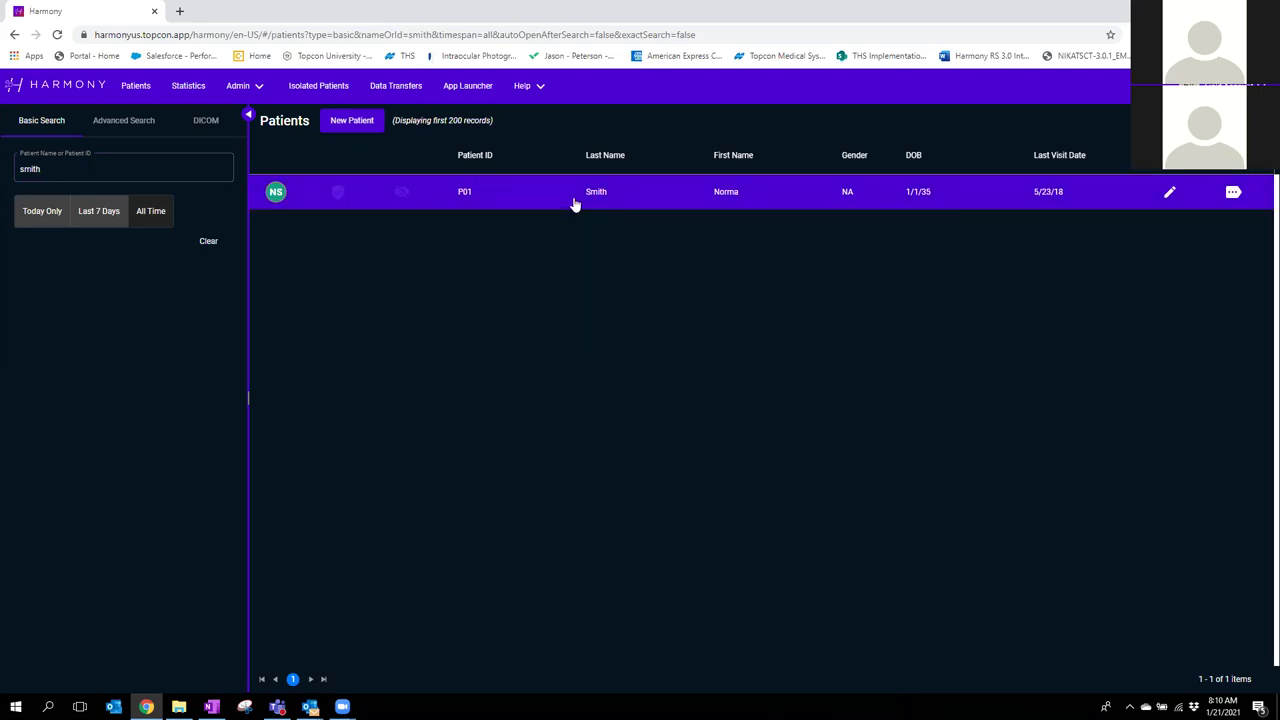
pyautogui.click(80, 168)
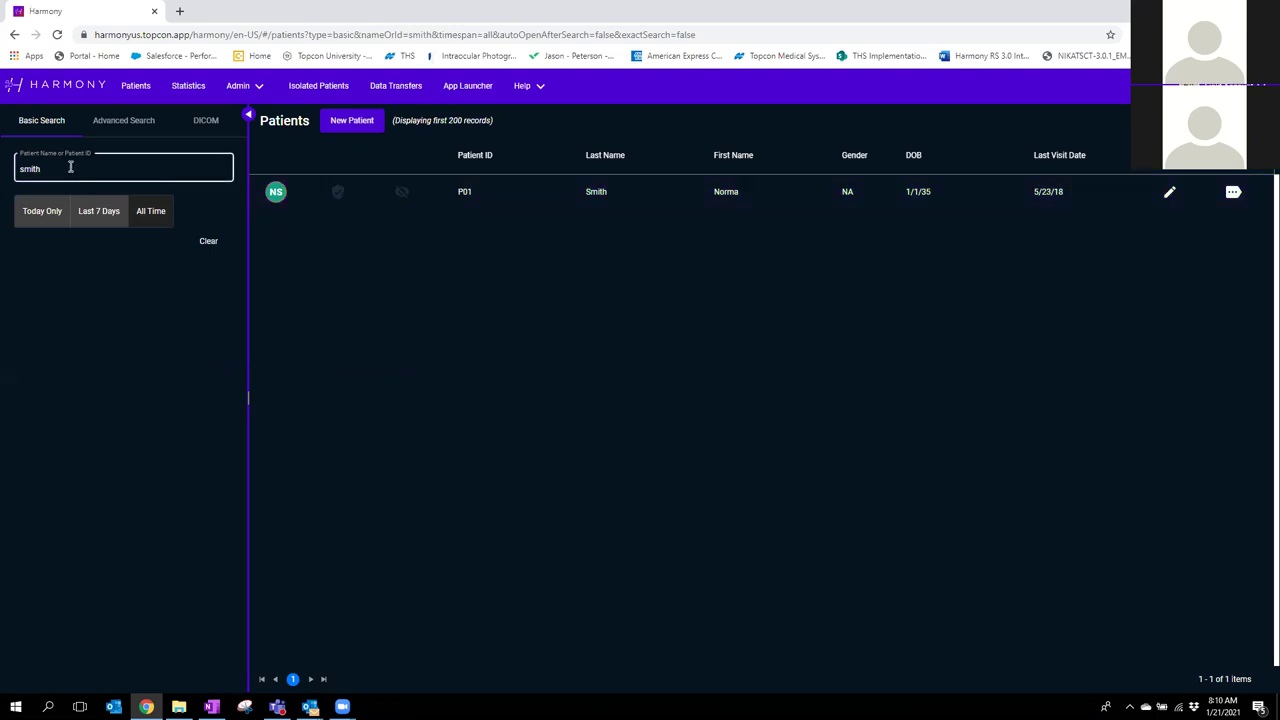
pyautogui.doubleClick(31, 168)
pyautogui.press('BackSpace')
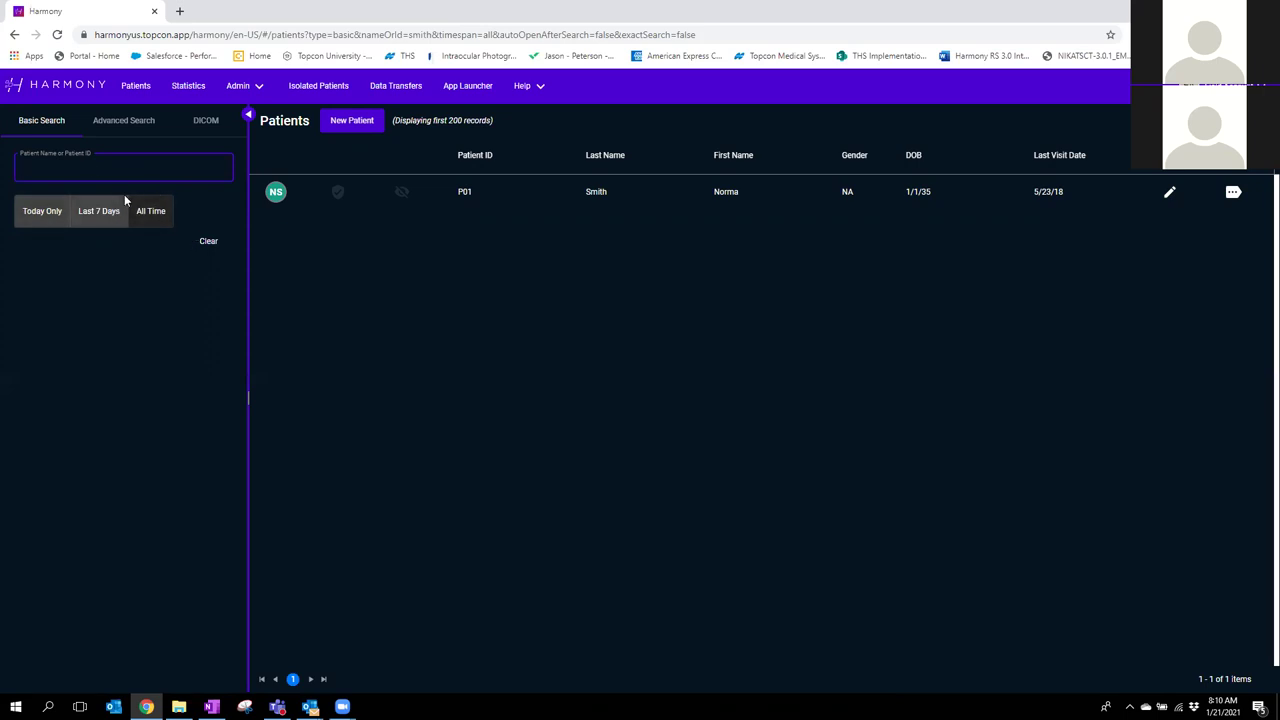
pyautogui.click(36, 211)
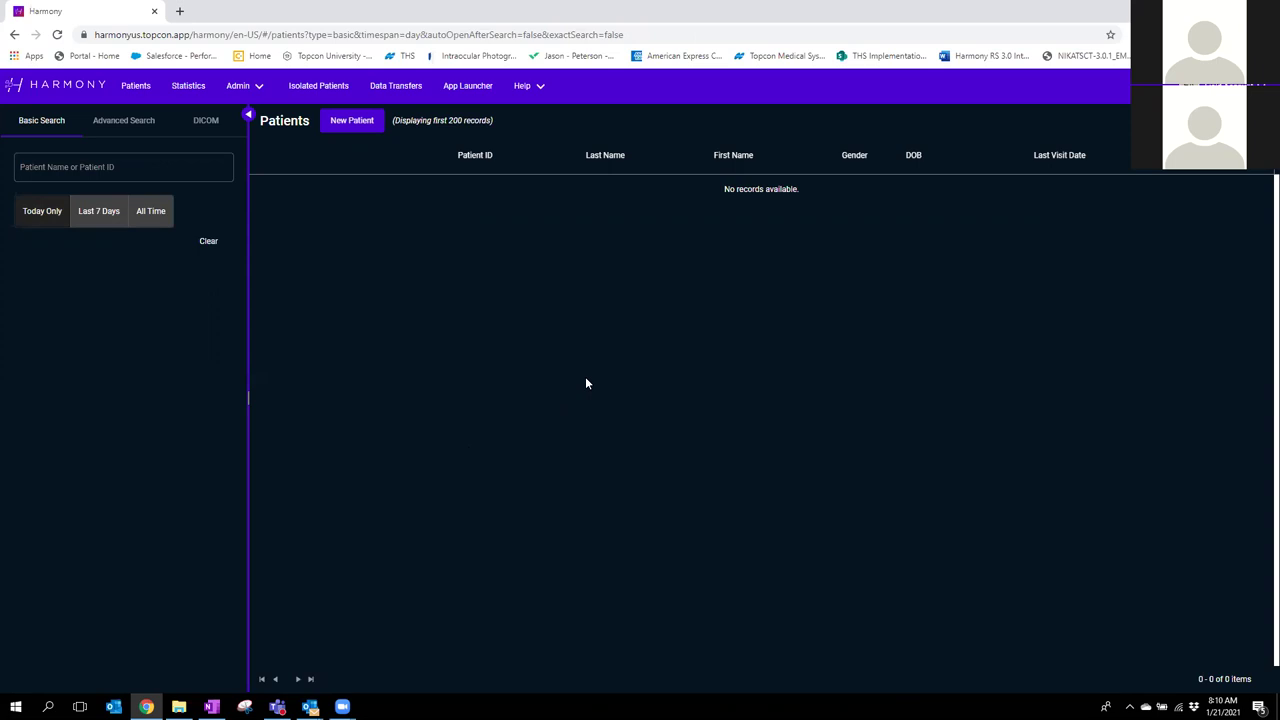
# Step: Change the patient list time filter from Last 7 Days to All Time
pyautogui.click(110, 218)
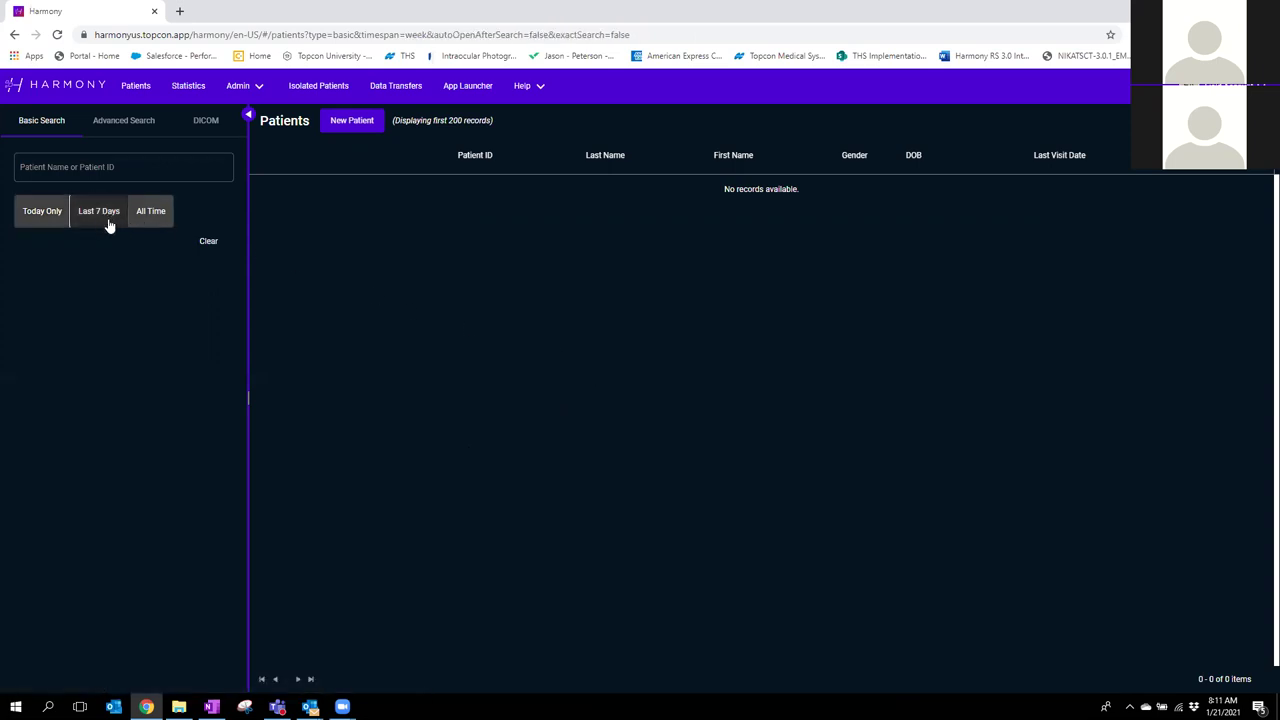
pyautogui.click(160, 217)
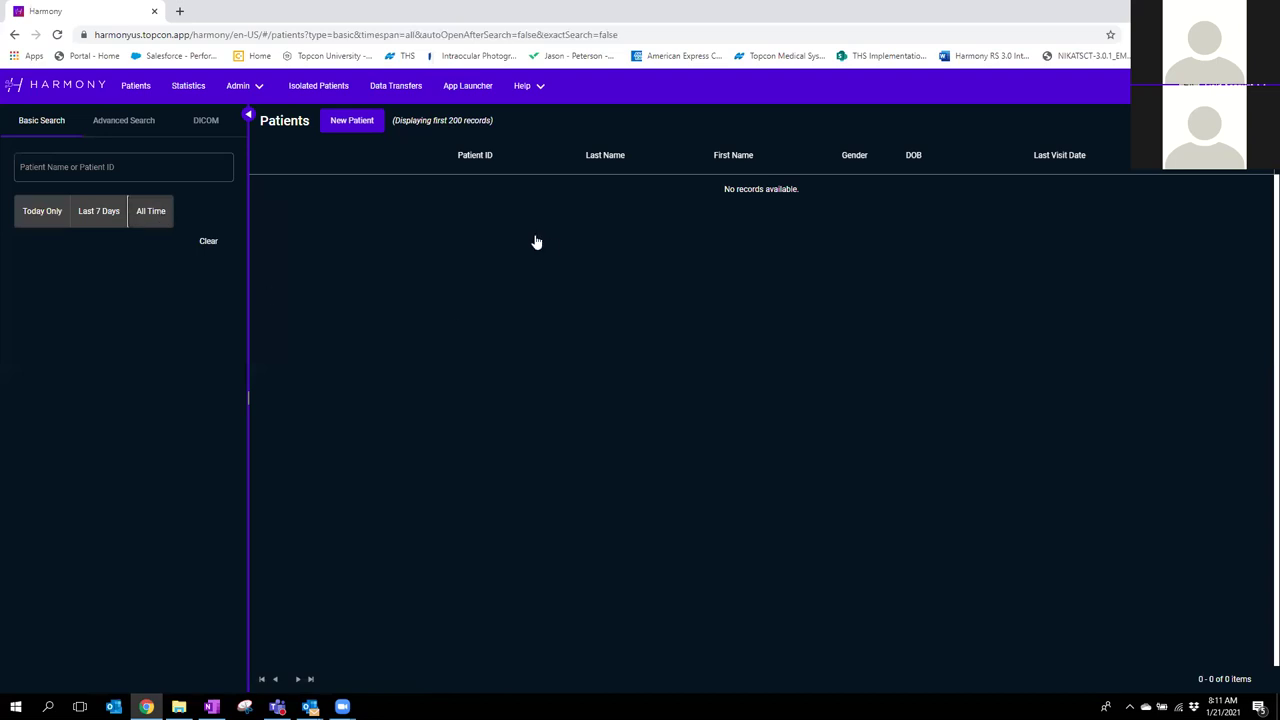
pyautogui.click(555, 417)
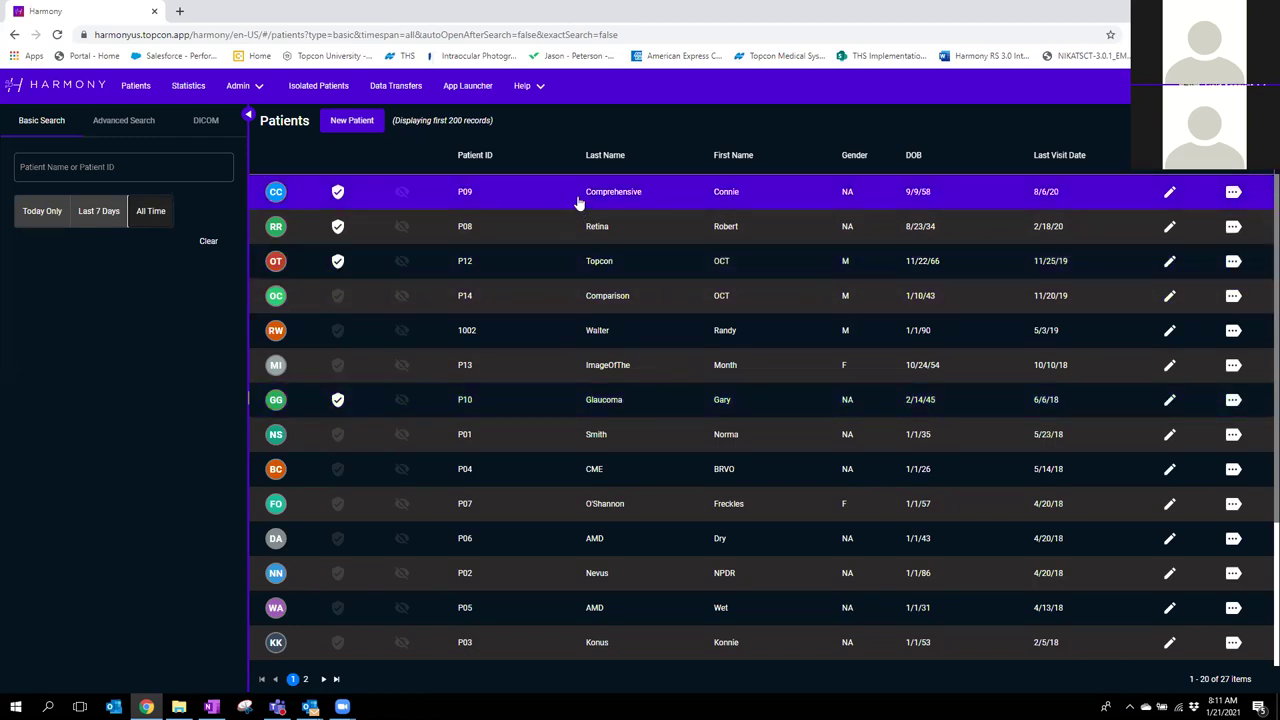
# Step: Sort the patient list by Patient ID, then Last Name, then First Name ascending
pyautogui.click(474, 158)
pyautogui.click(474, 158)
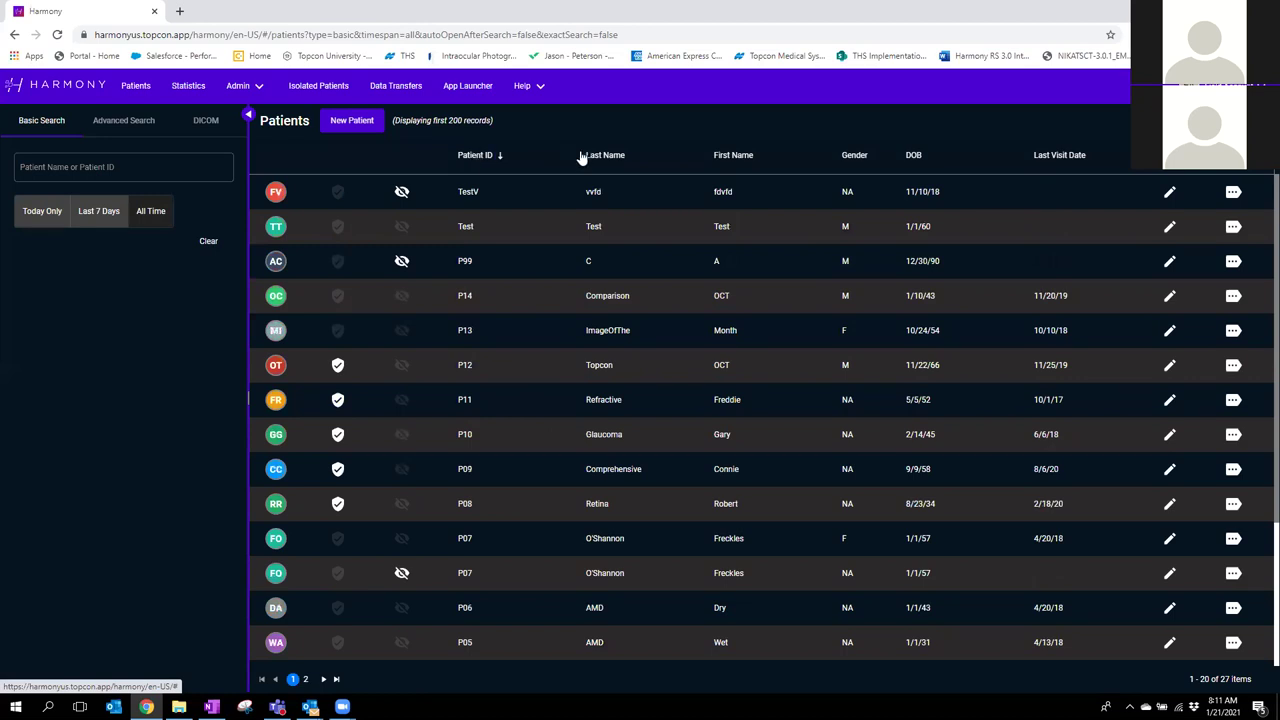
pyautogui.click(594, 157)
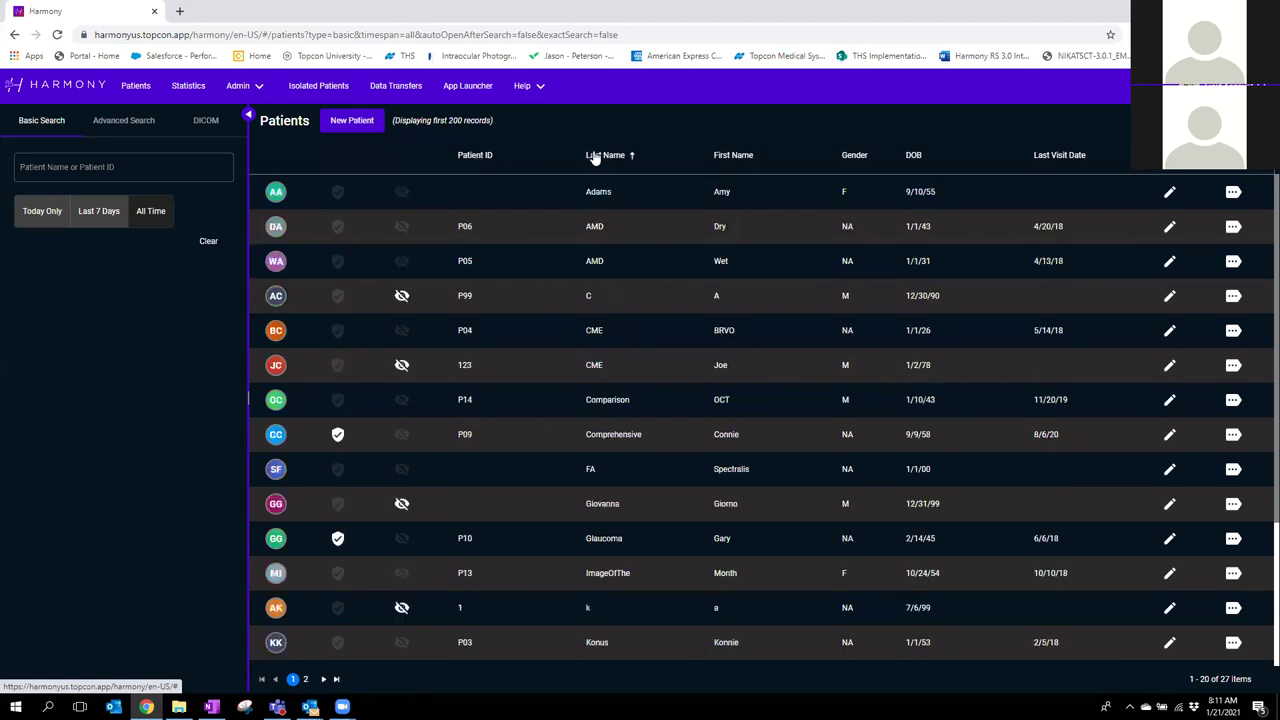
pyautogui.click(724, 158)
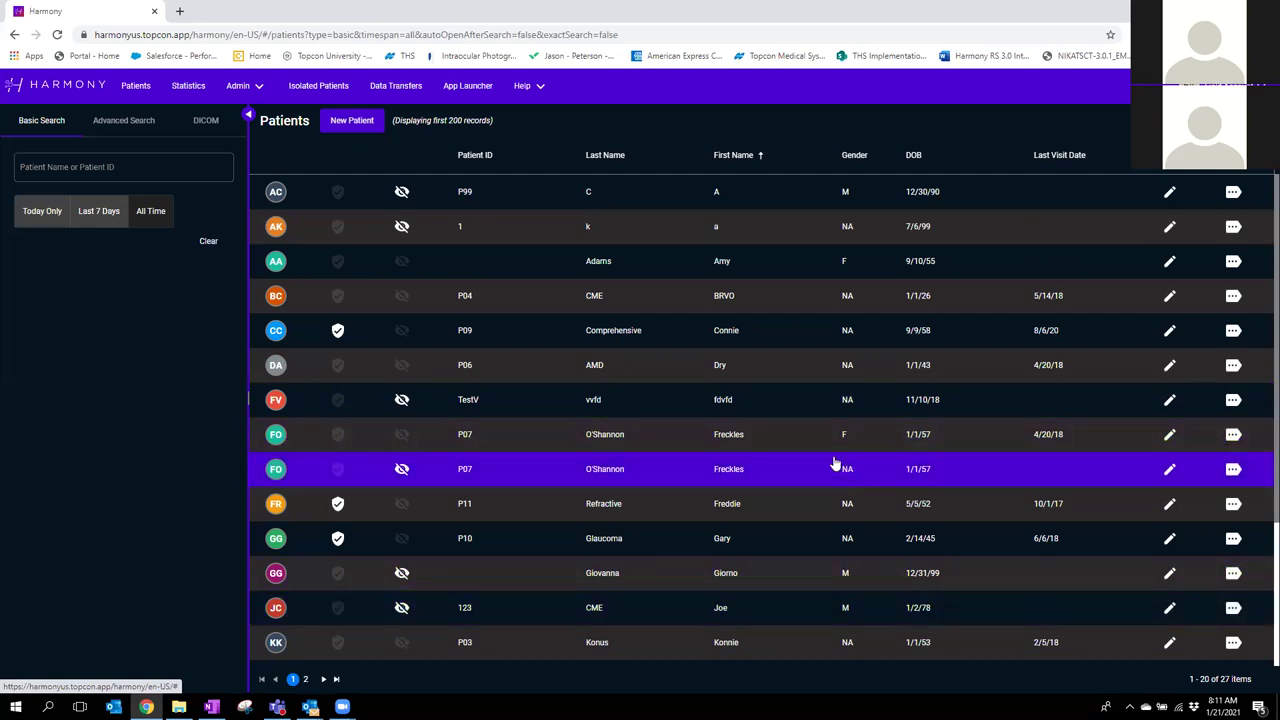
pyautogui.scroll(-2, 720, 555)
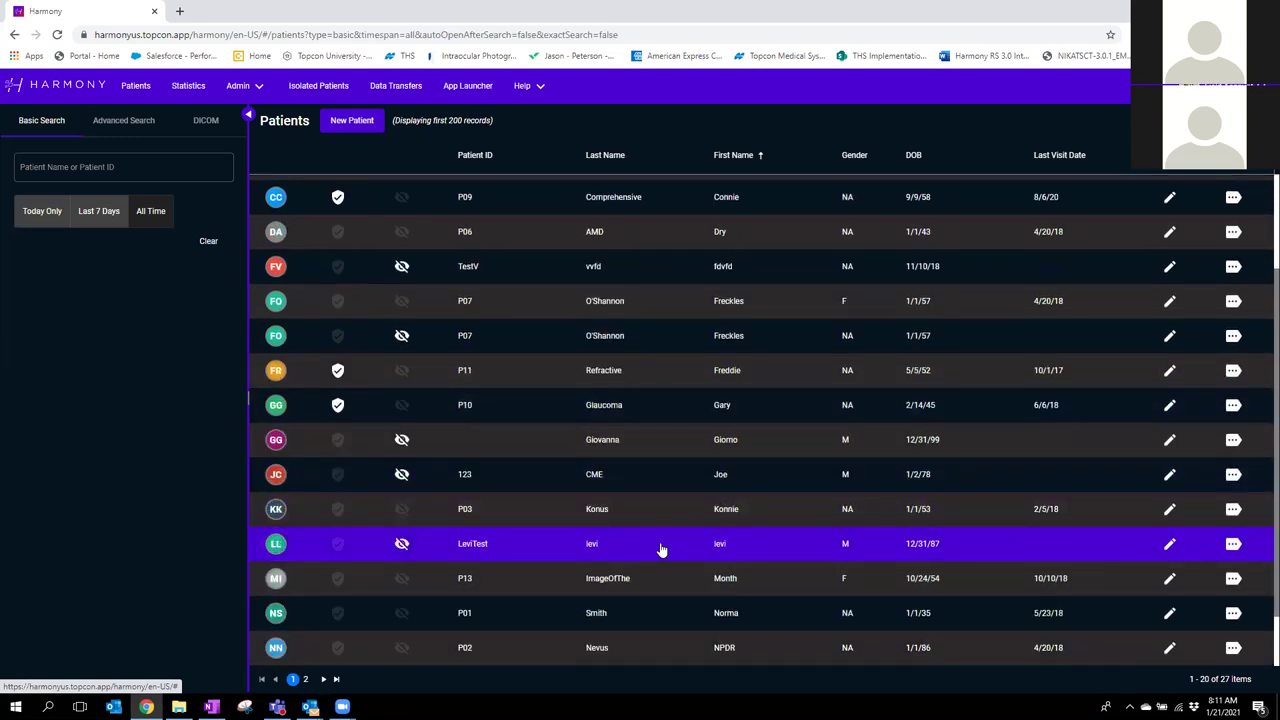
pyautogui.scroll(-1, 660, 549)
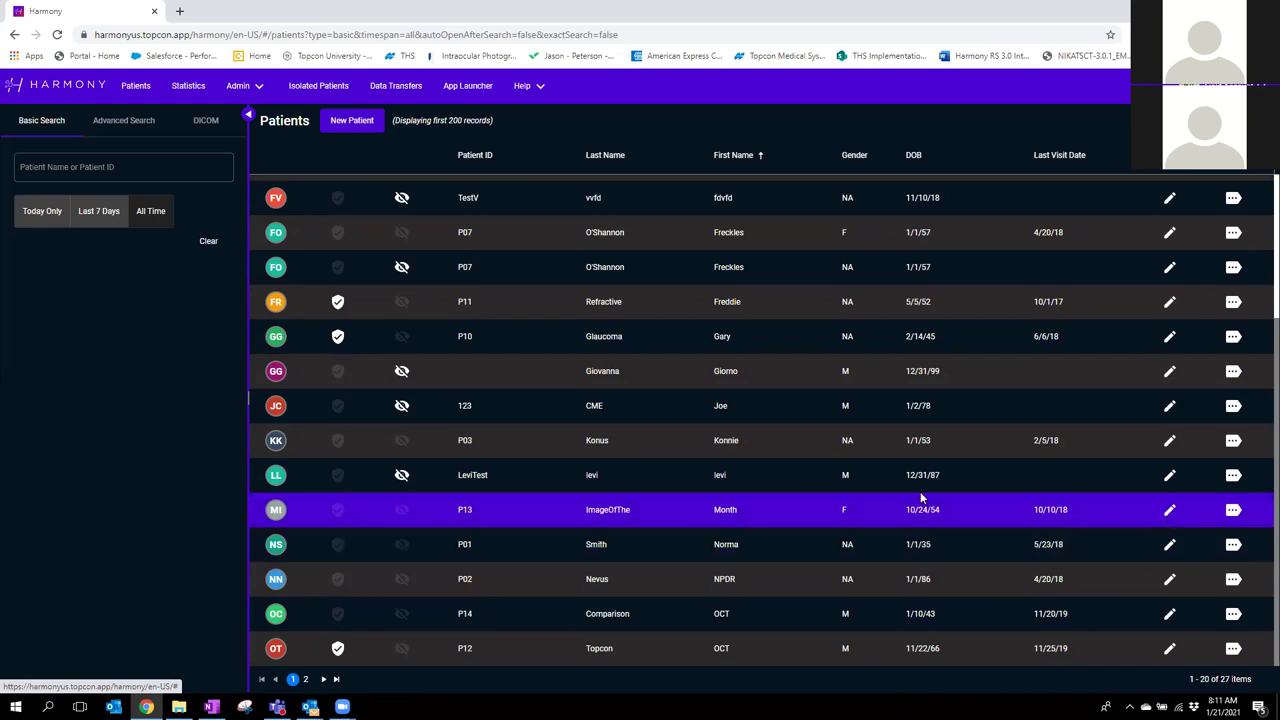
# Step: Open patient P13's profile, close it, and browse the patient list
pyautogui.click(796, 508)
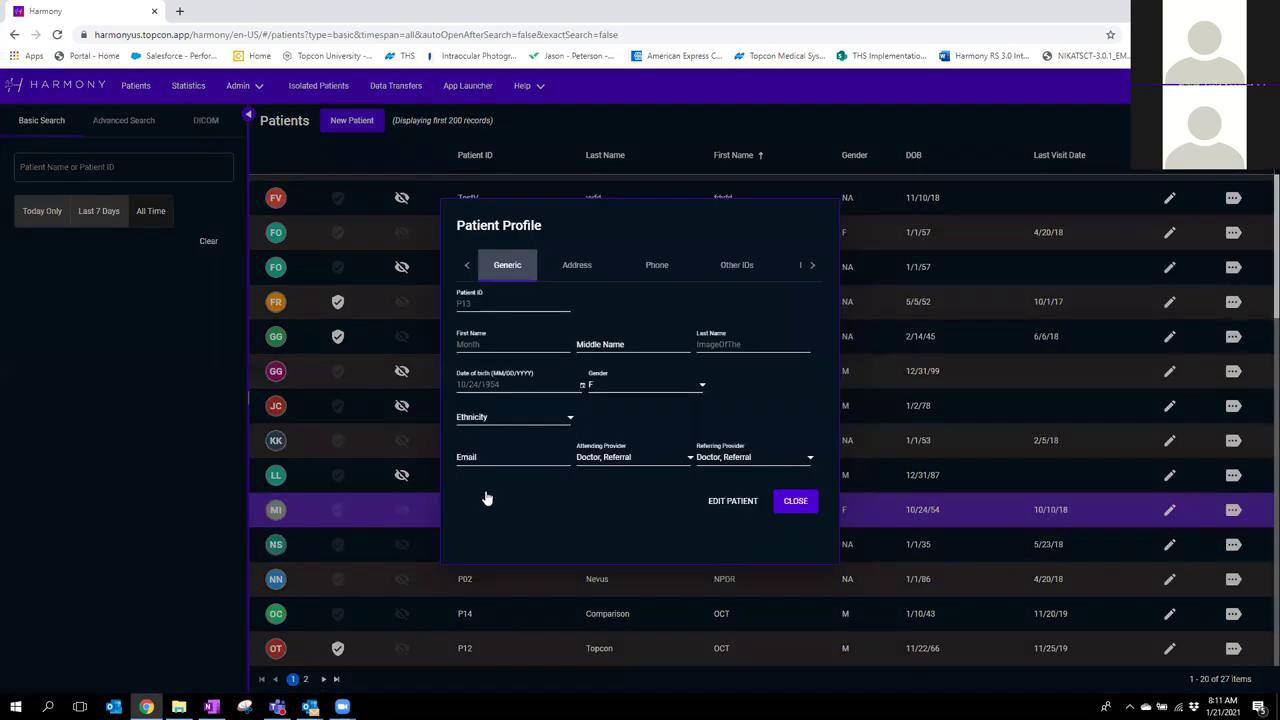
pyautogui.press('Escape')
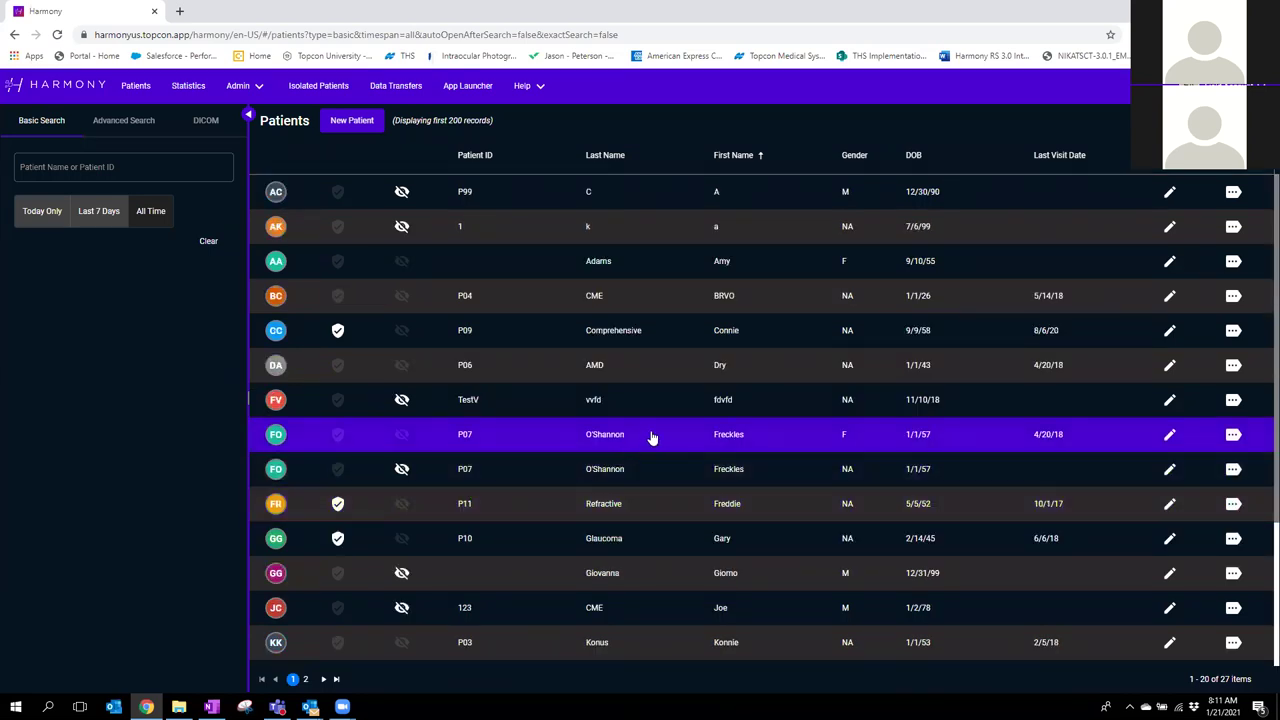
pyautogui.scroll(-1, 691, 449)
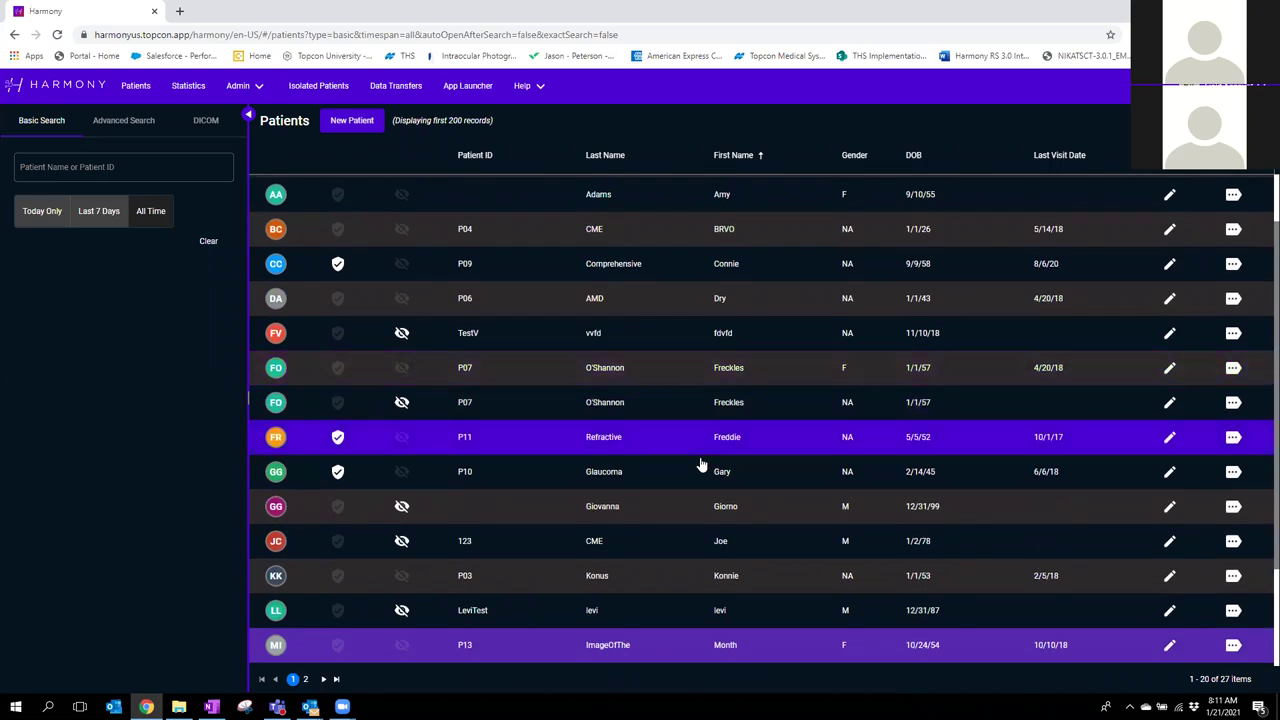
pyautogui.scroll(-2, 700, 463)
pyautogui.scroll(1, 697, 526)
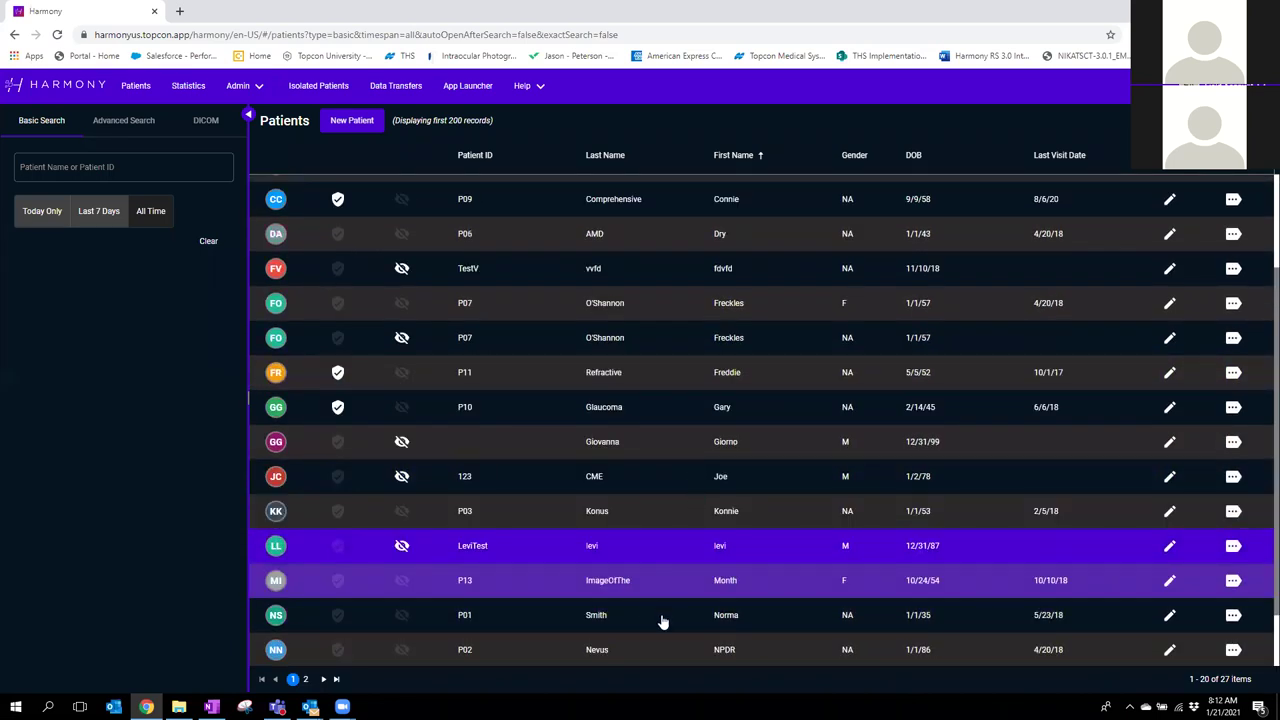
pyautogui.scroll(2, 665, 600)
pyautogui.scroll(-3, 640, 210)
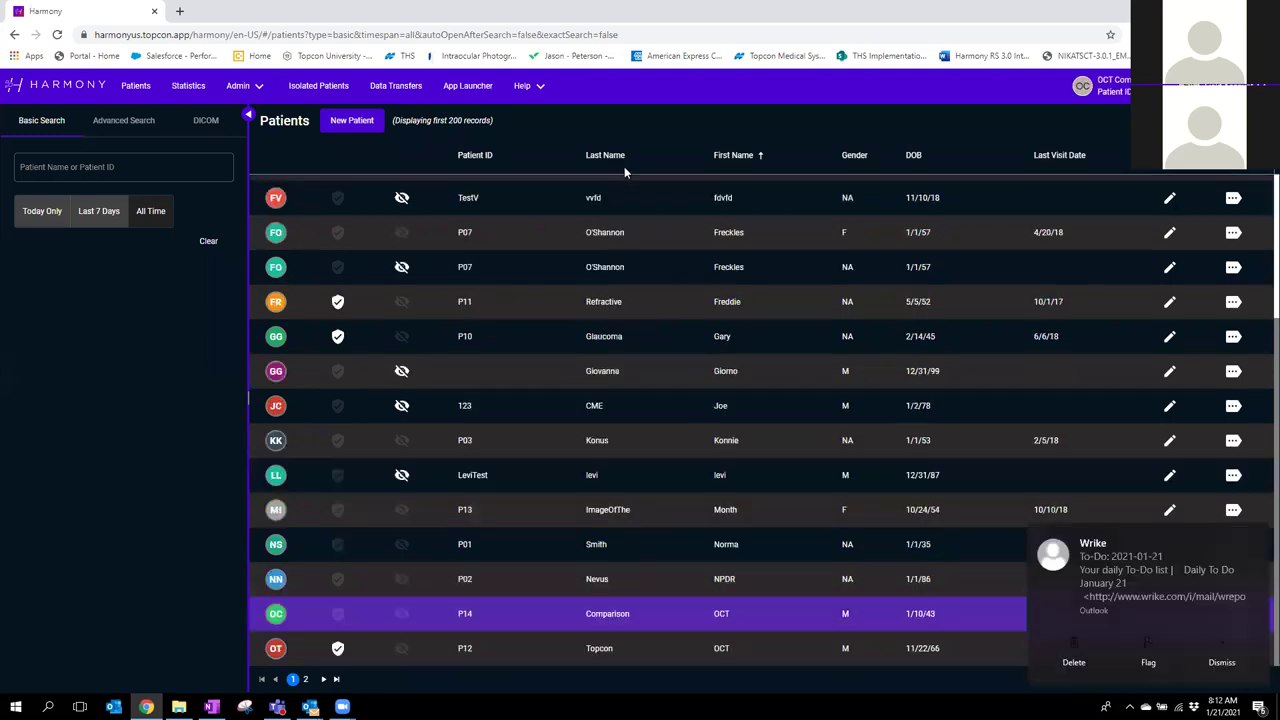
# Step: Load the Comparison OCT patient, then return to the patient list and select the demo patient
pyautogui.click(592, 155)
pyautogui.click(136, 86)
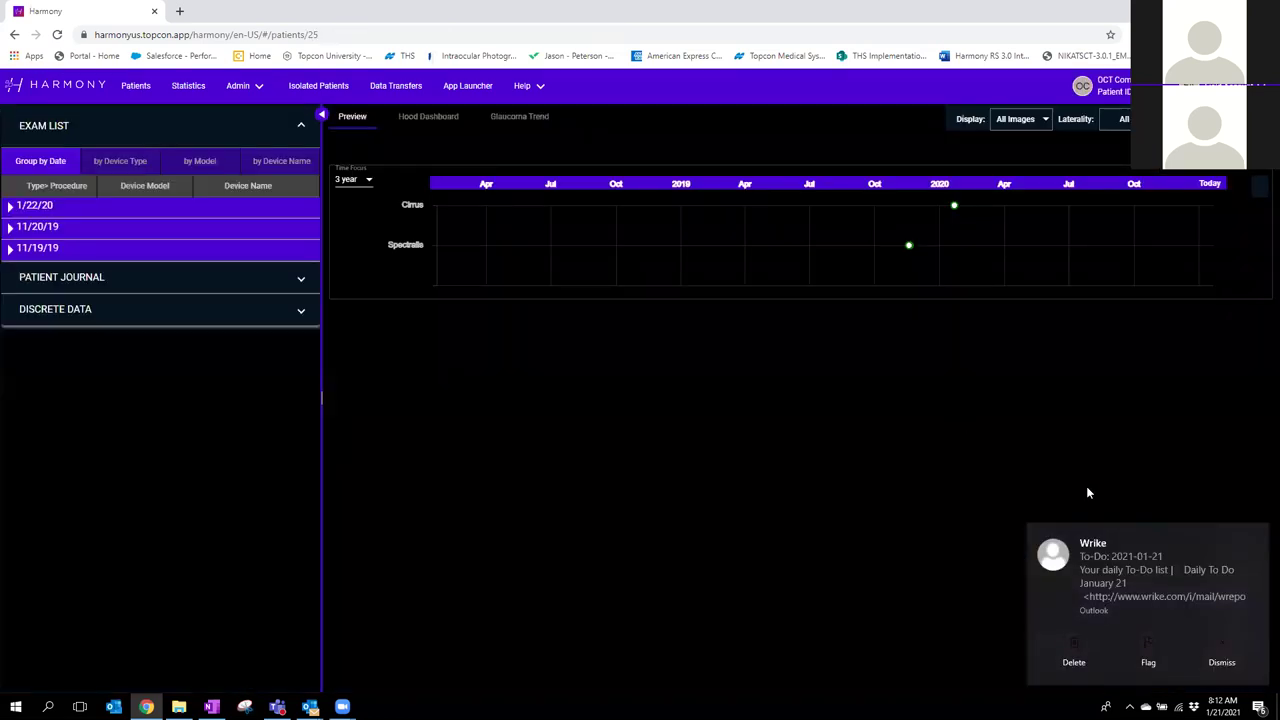
pyautogui.click(1258, 533)
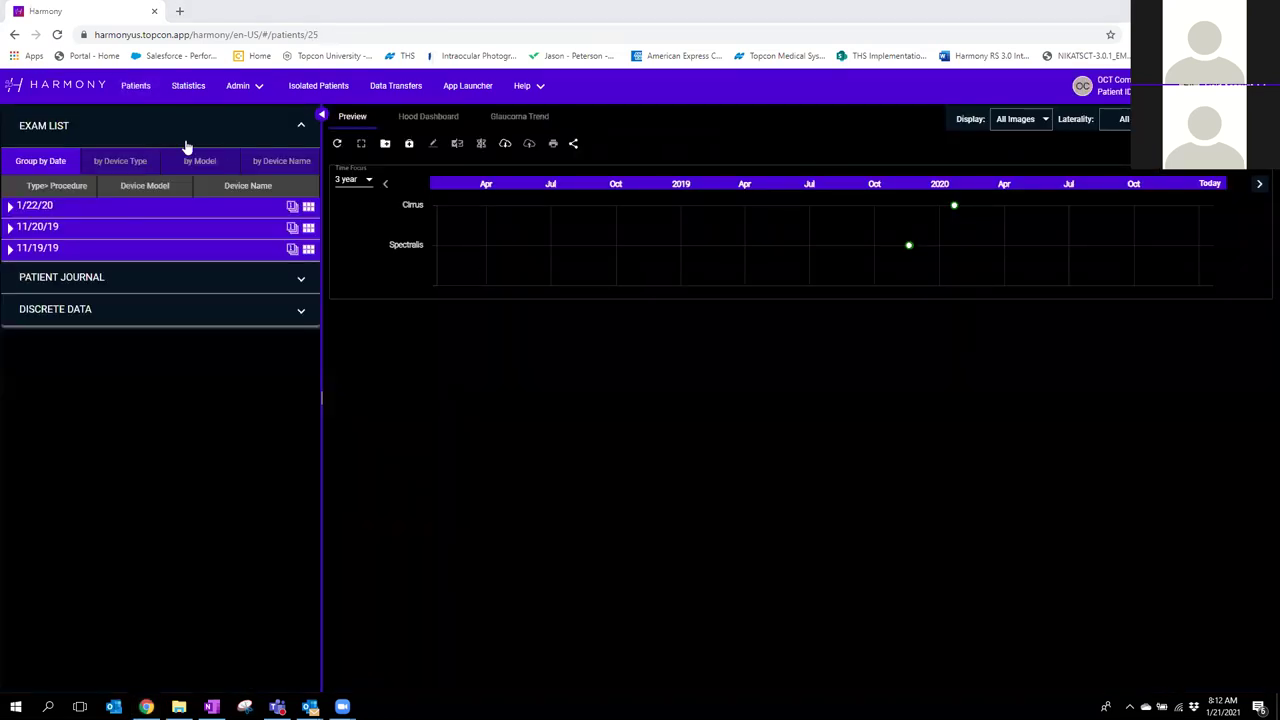
pyautogui.click(133, 87)
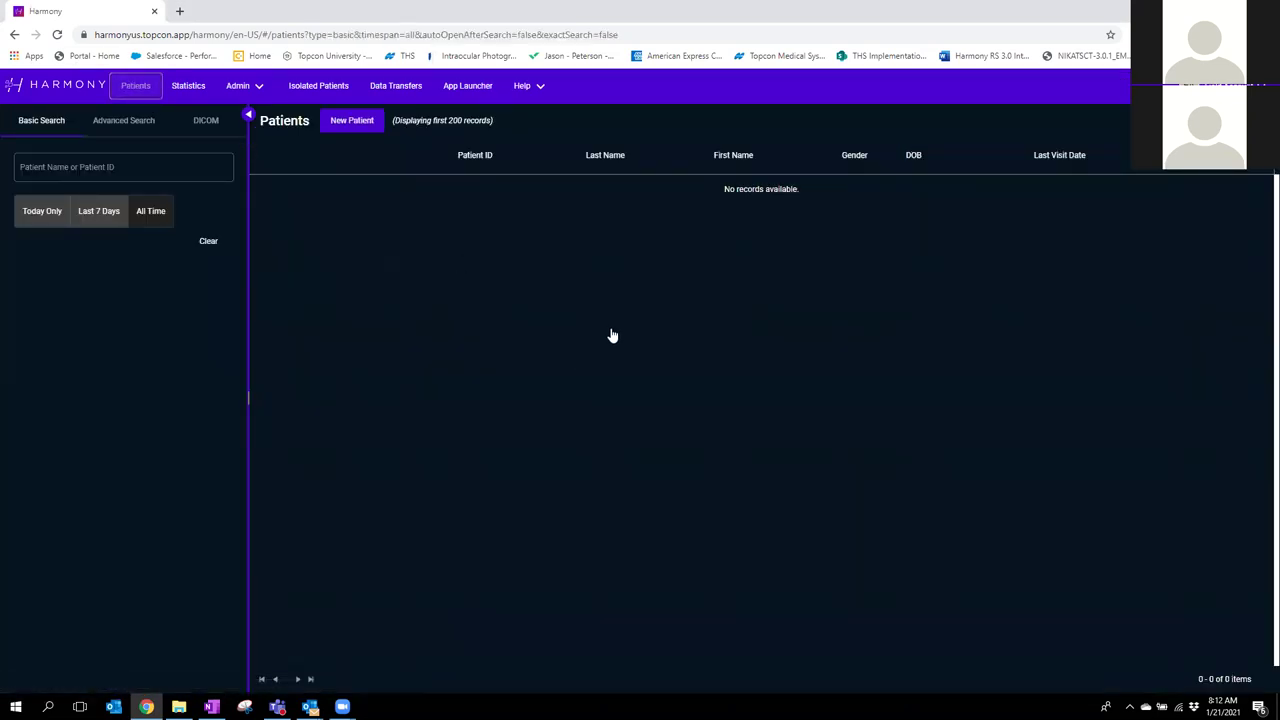
pyautogui.click(615, 333)
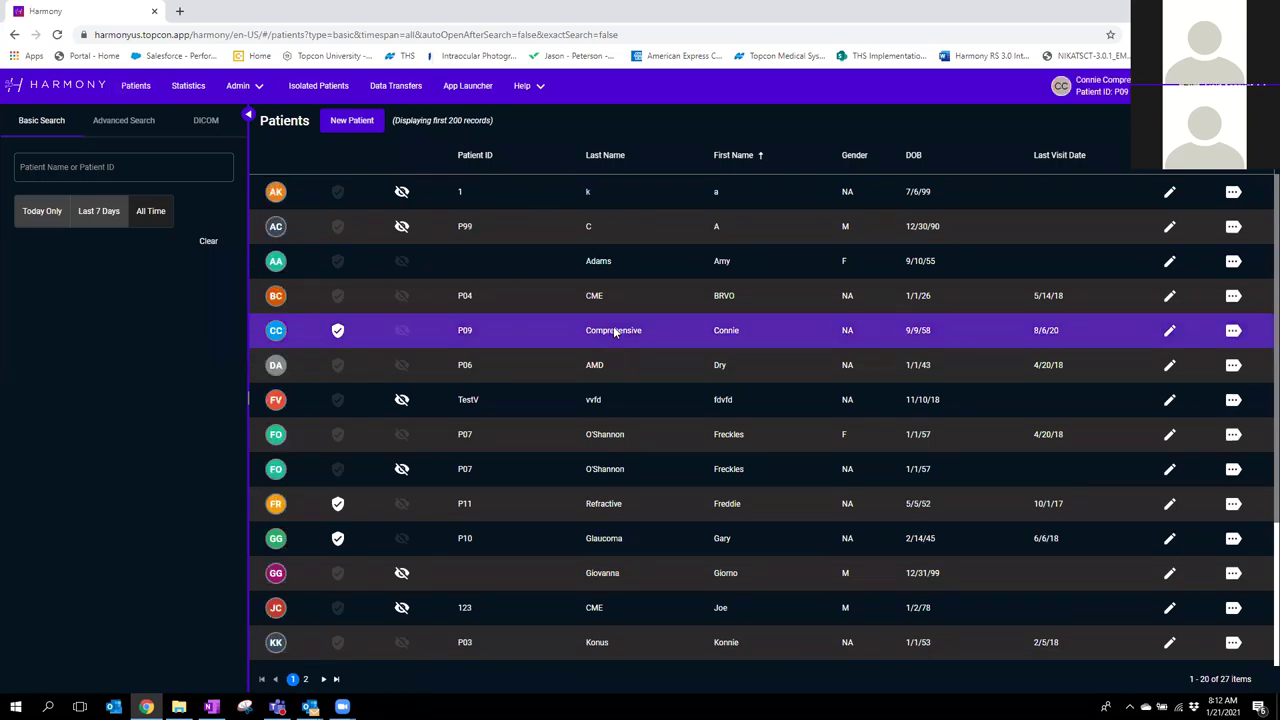
# Step: Open the demo patient's exam record and show the Time Focus span options
pyautogui.doubleClick(614, 332)
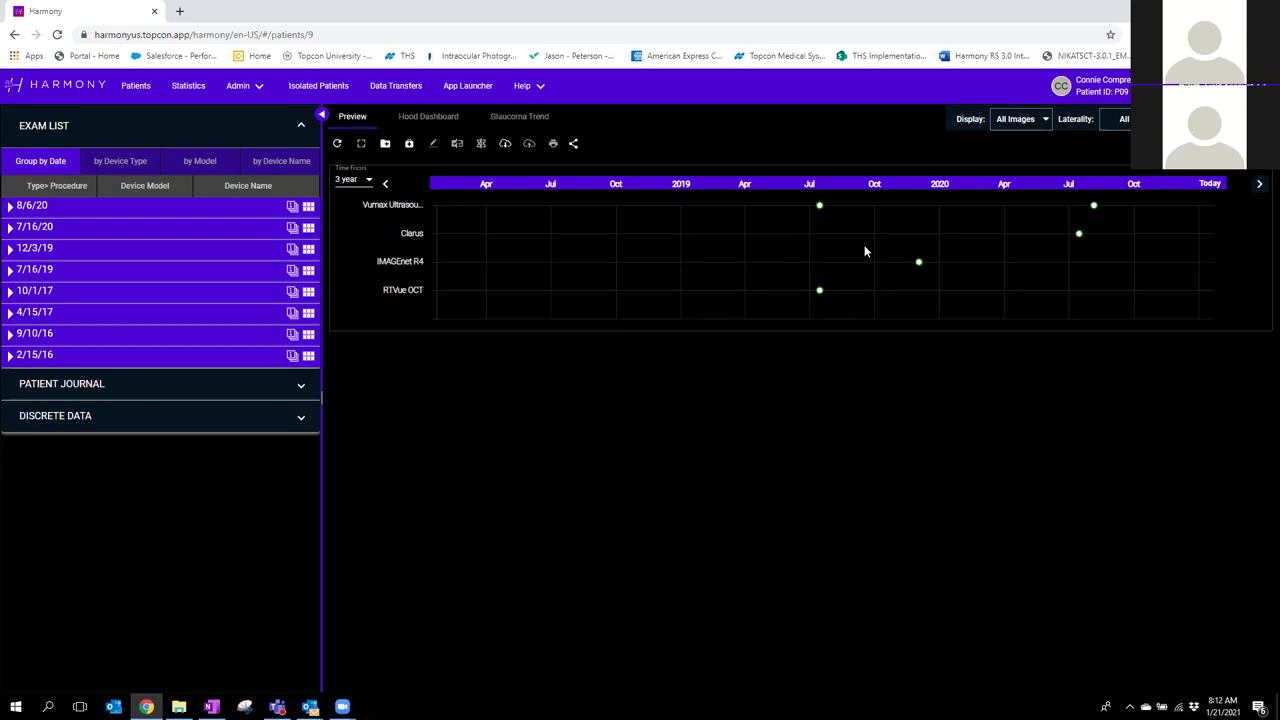
pyautogui.click(362, 182)
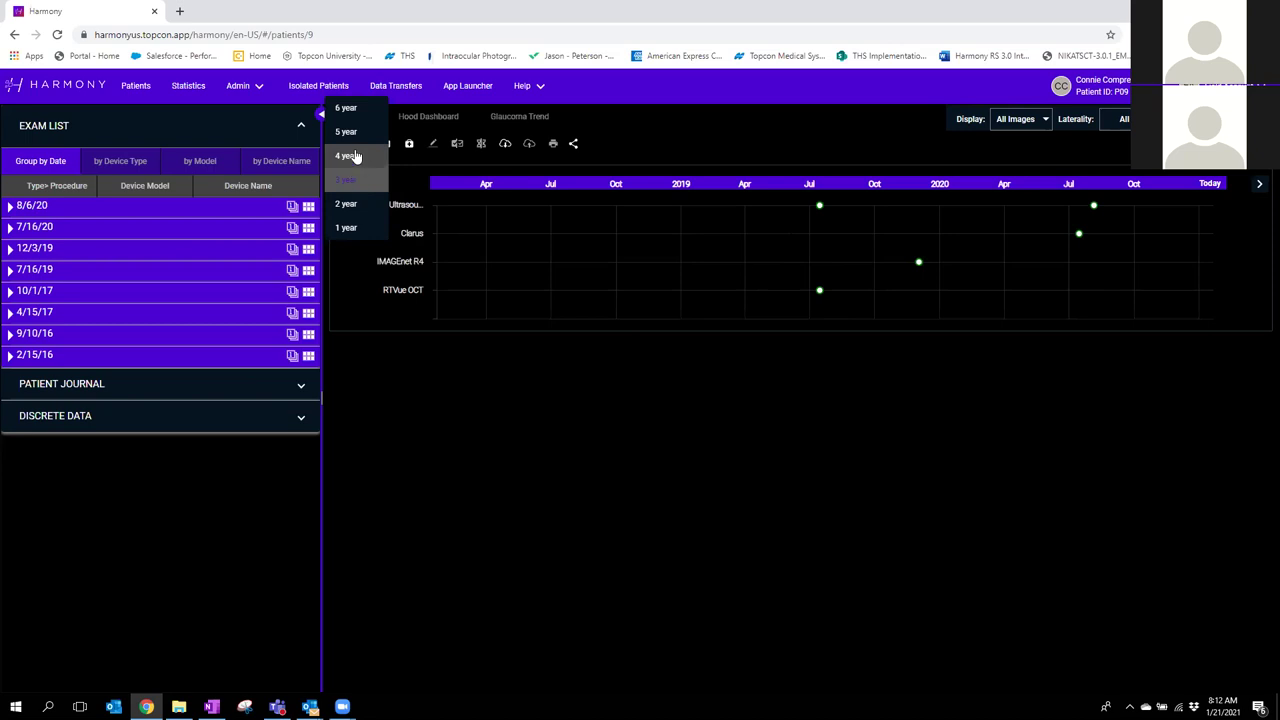
# Step: Set Time Focus to 4 year and page the timeline back and forward to today
pyautogui.click(355, 157)
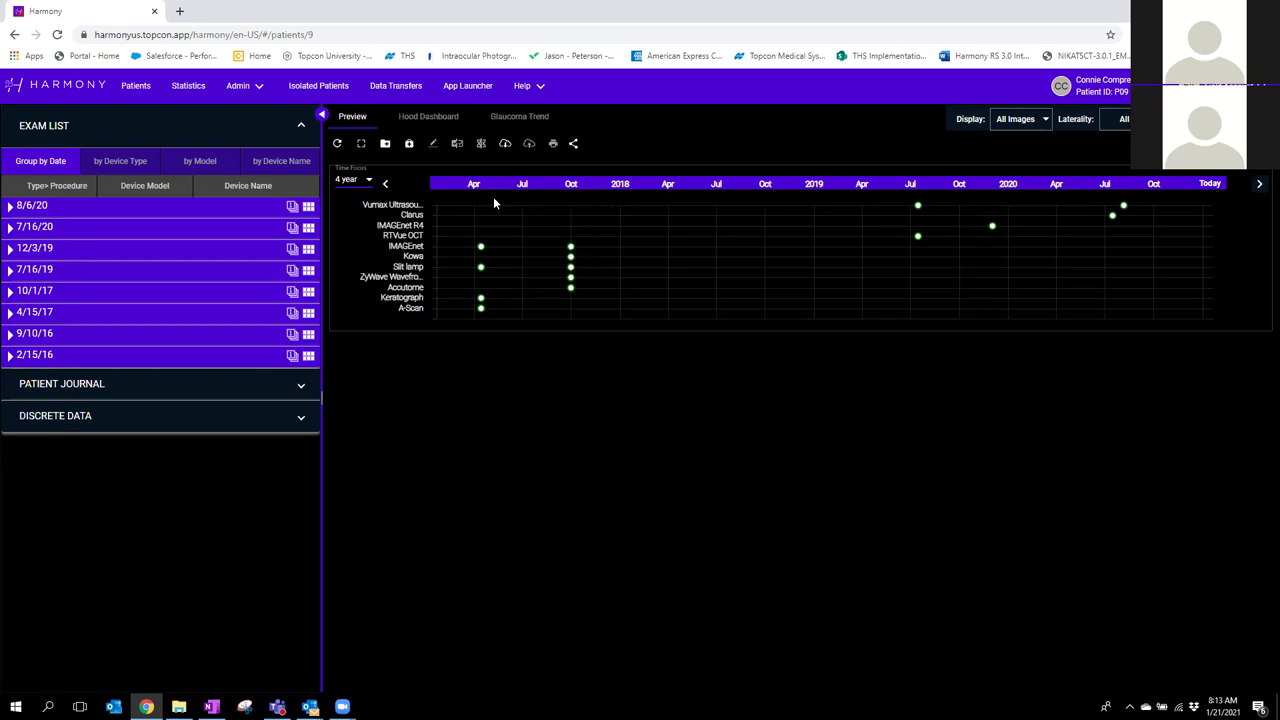
pyautogui.click(387, 185)
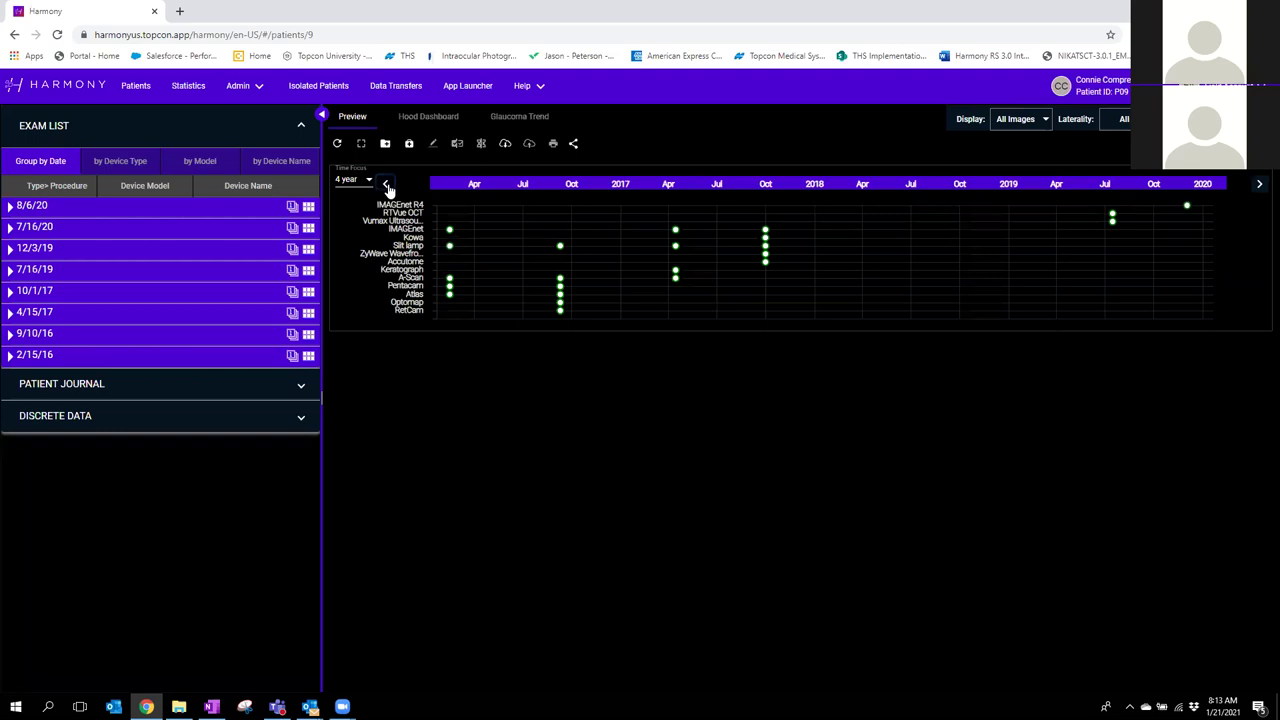
pyautogui.click(1260, 186)
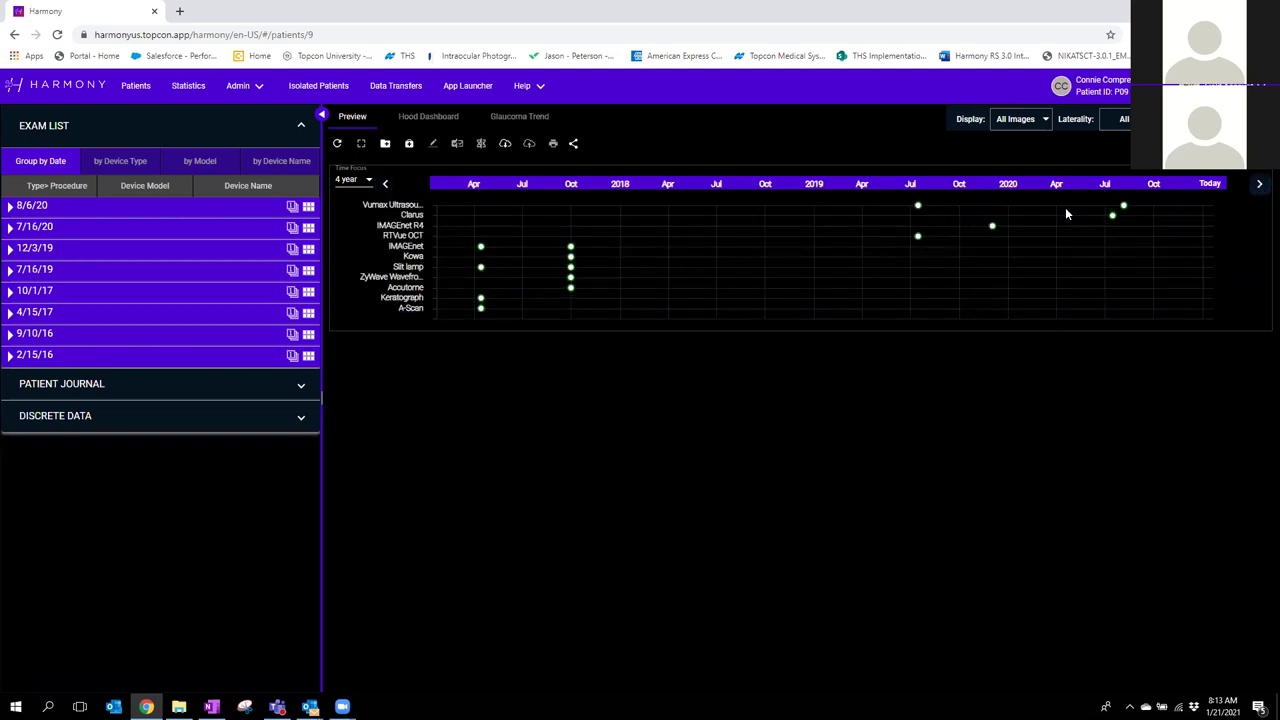
pyautogui.click(385, 186)
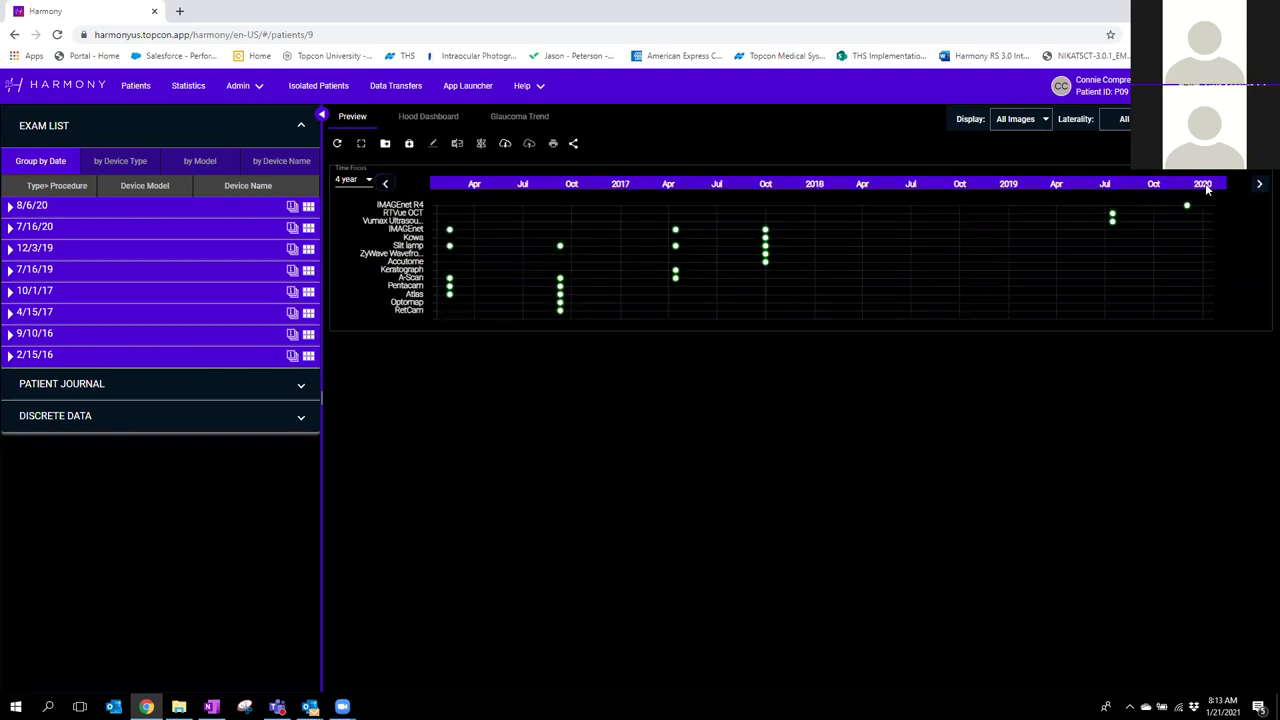
pyautogui.click(1260, 185)
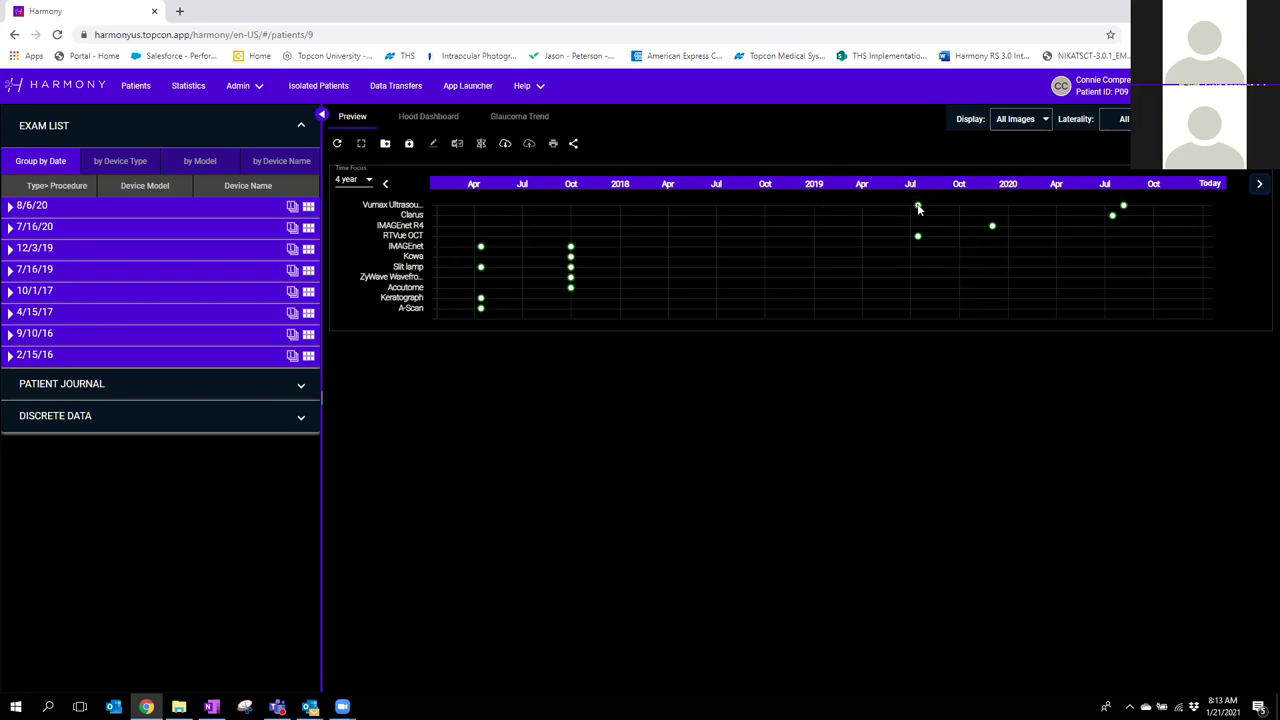
pyautogui.moveTo(918, 208)
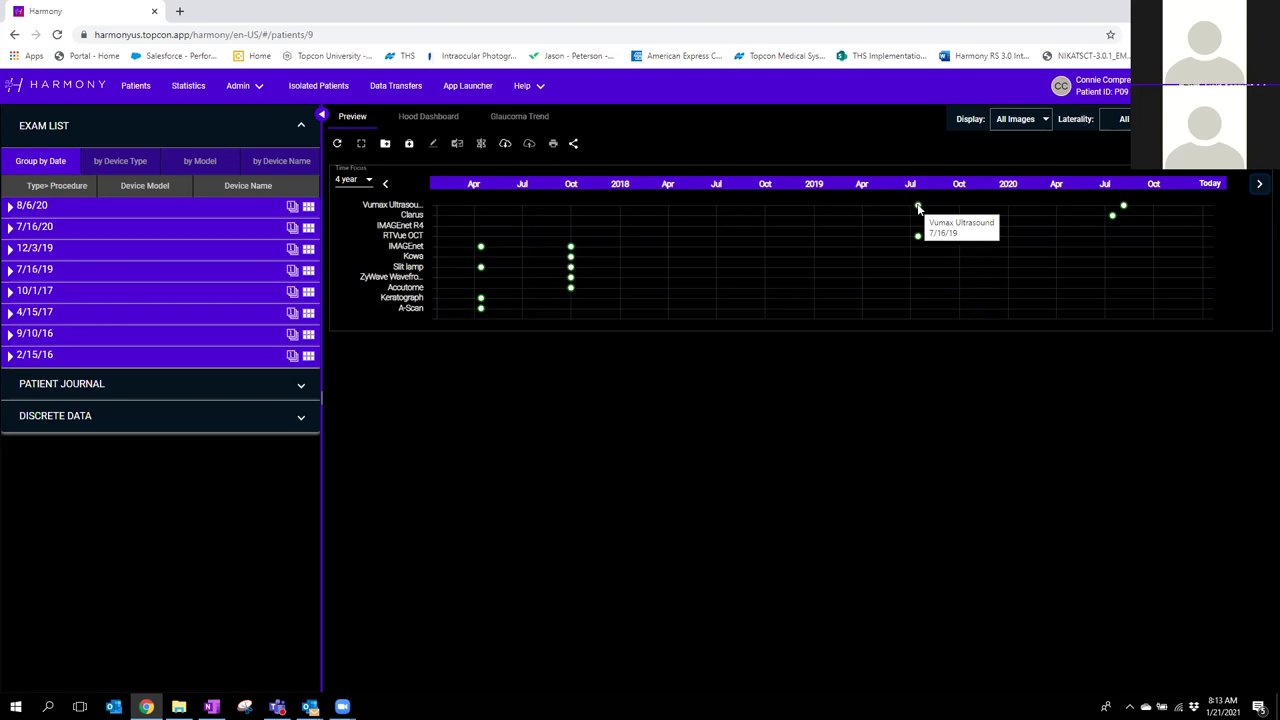
pyautogui.click(918, 207)
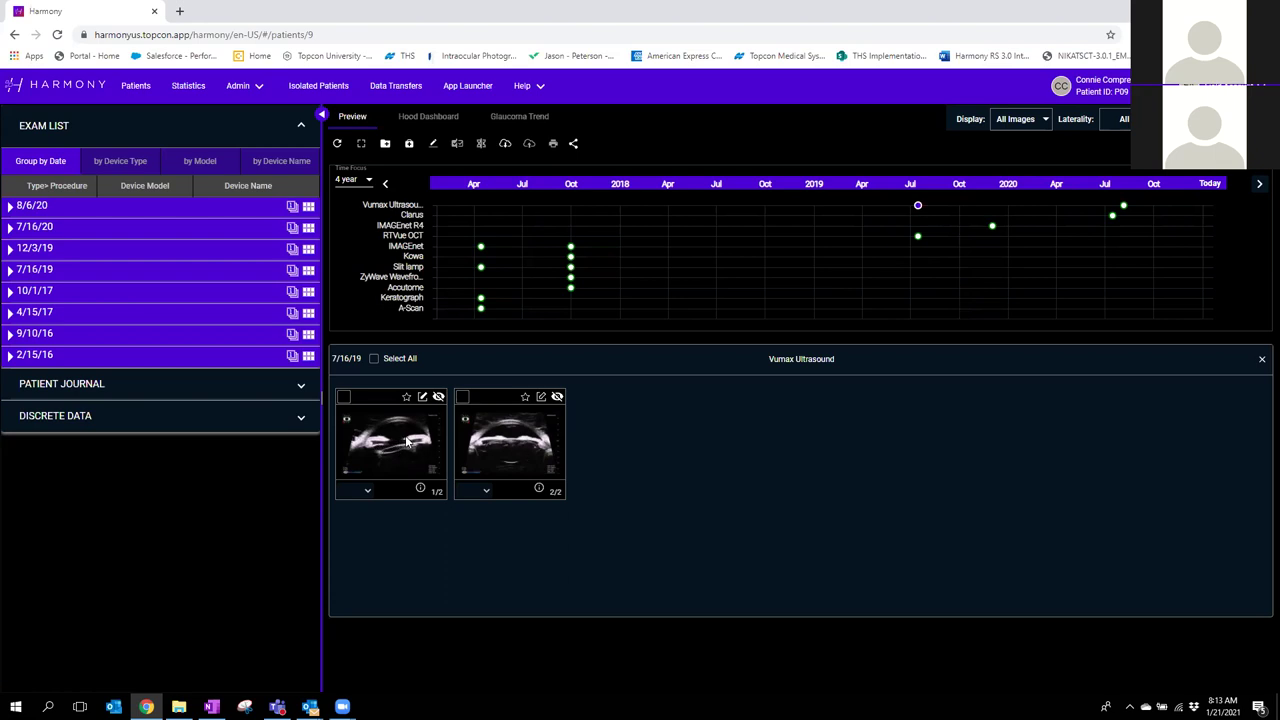
pyautogui.click(570, 268)
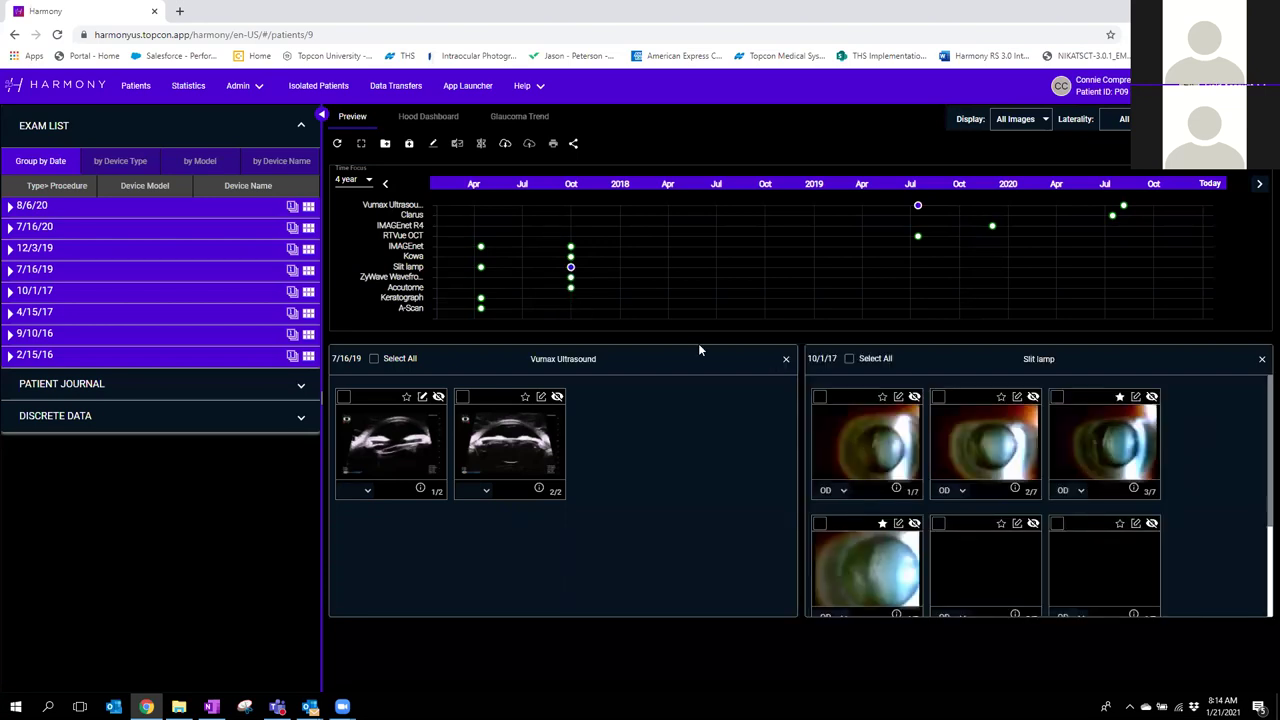
pyautogui.click(570, 287)
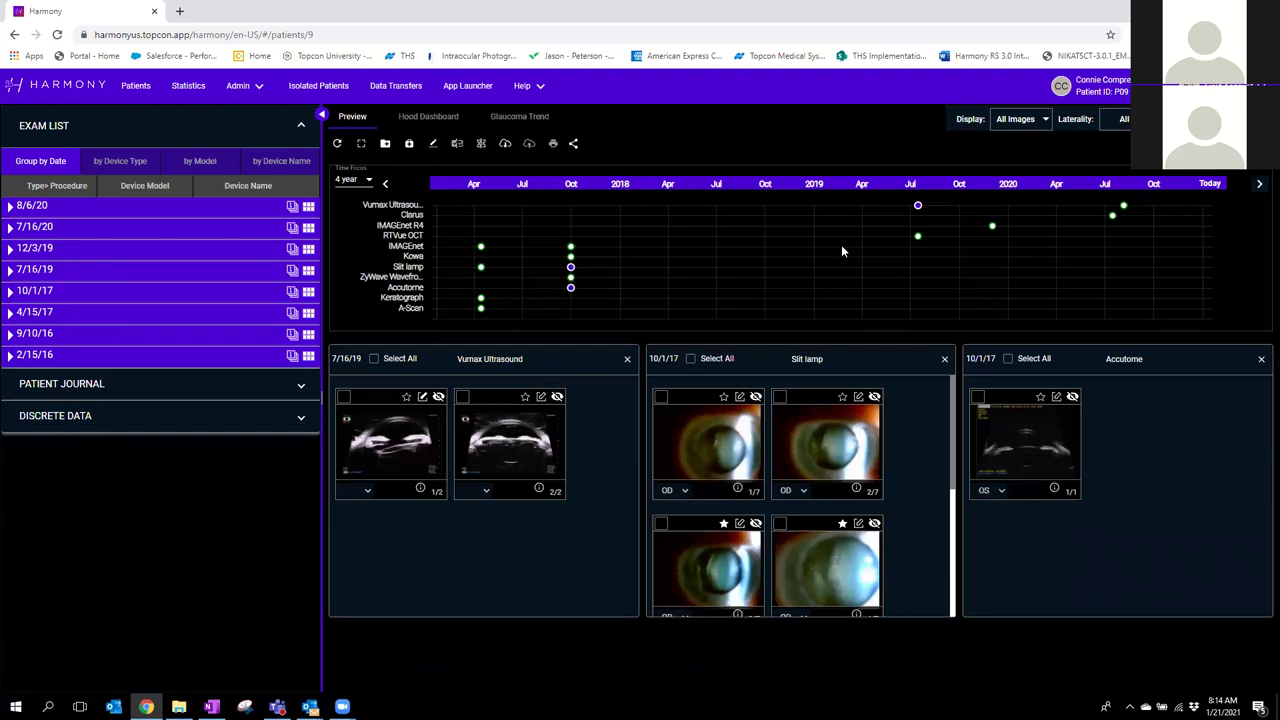
pyautogui.click(571, 268)
pyautogui.click(571, 287)
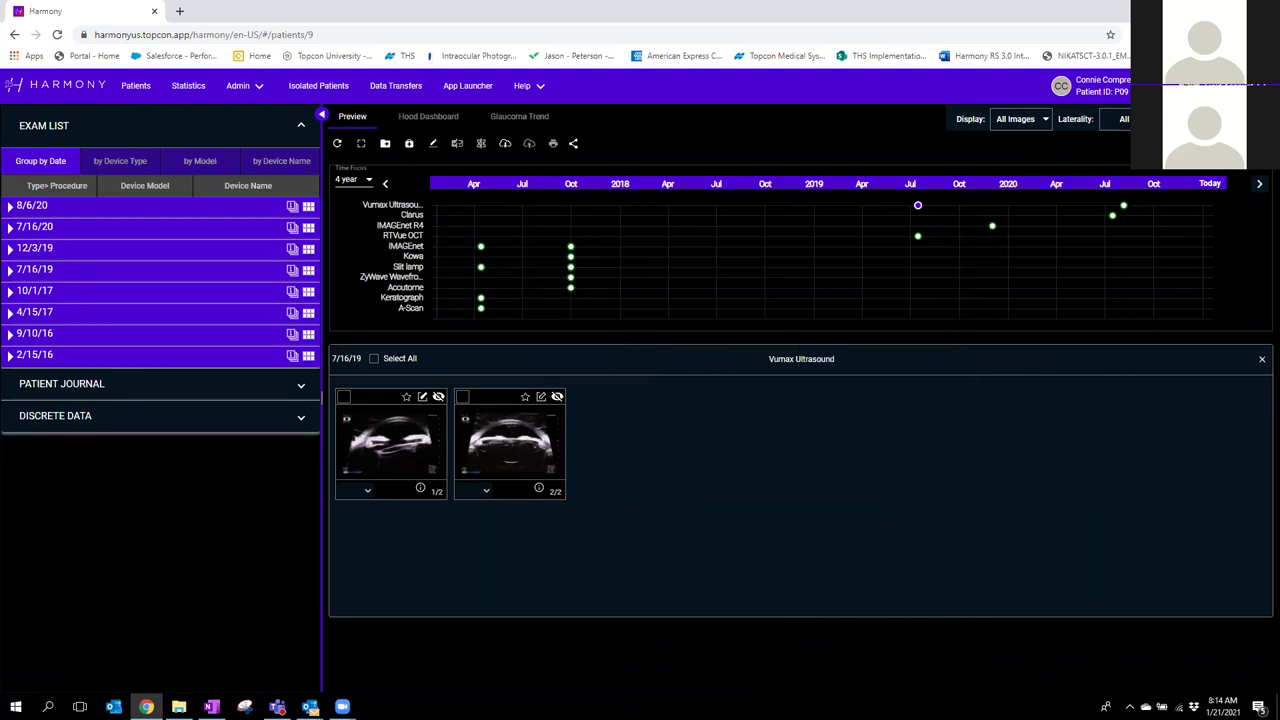
pyautogui.click(917, 205)
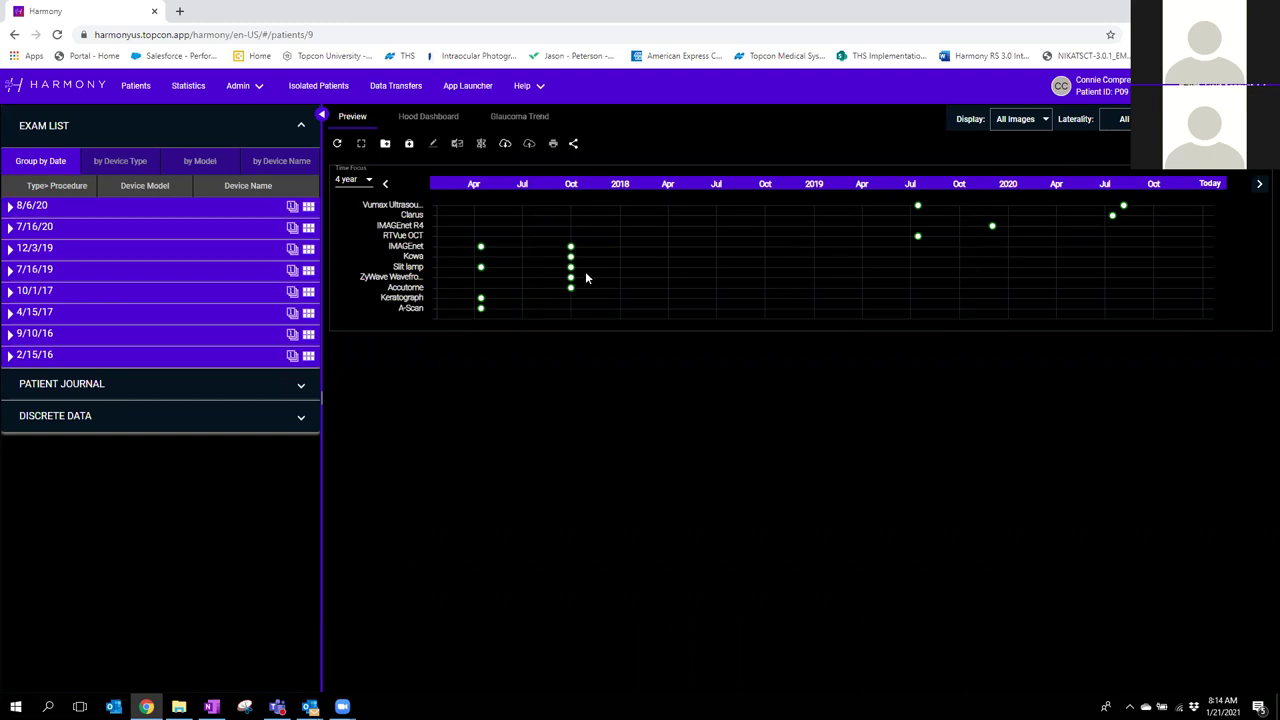
pyautogui.click(572, 248)
pyautogui.click(400, 247)
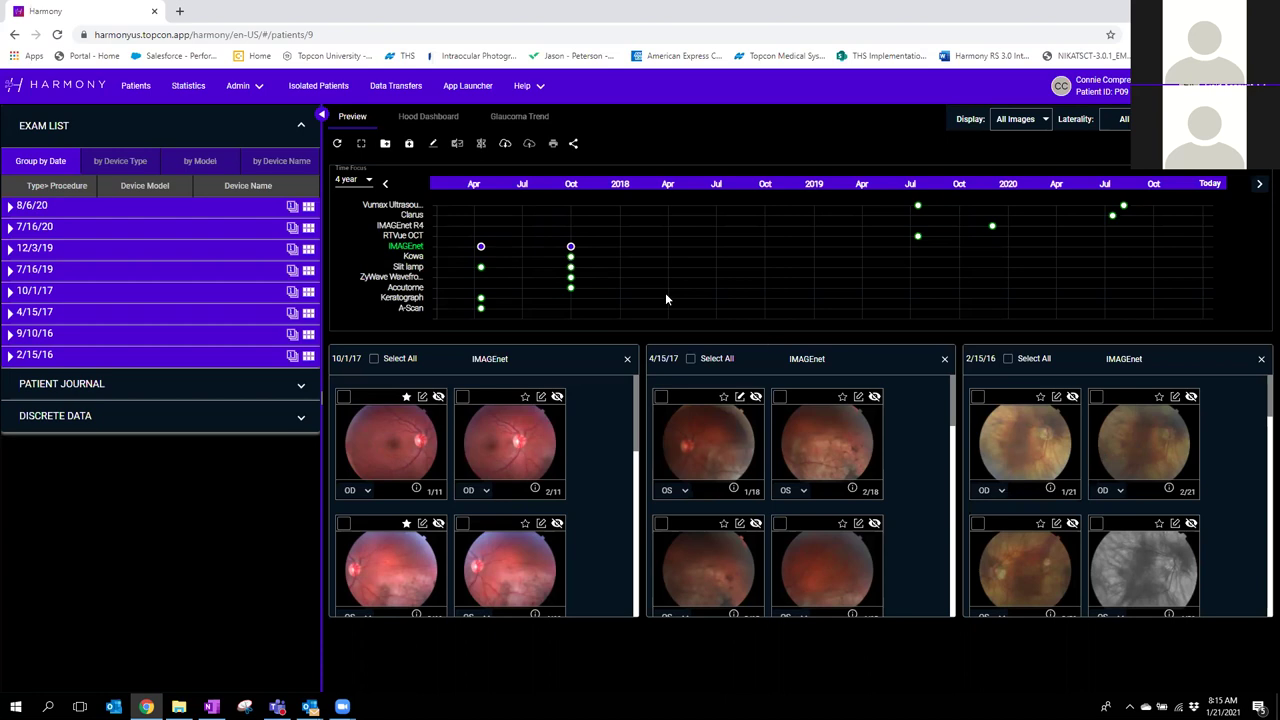
pyautogui.click(403, 248)
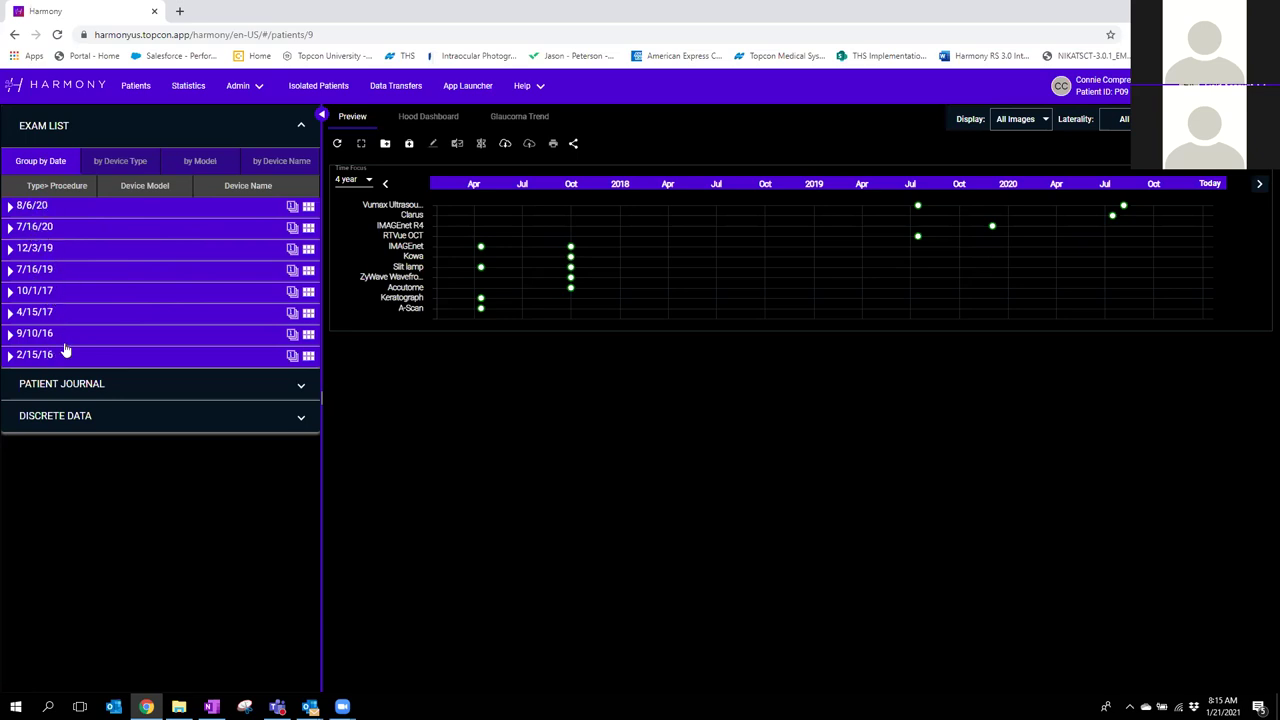
pyautogui.click(11, 293)
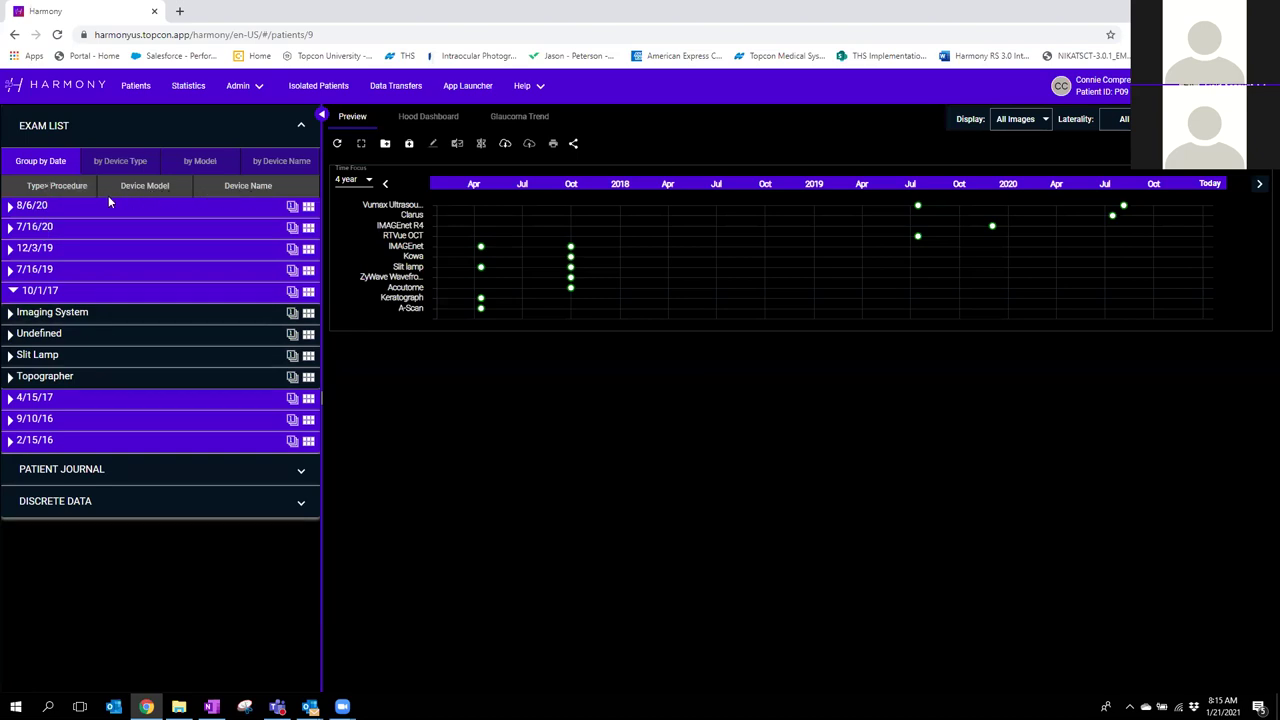
pyautogui.click(10, 315)
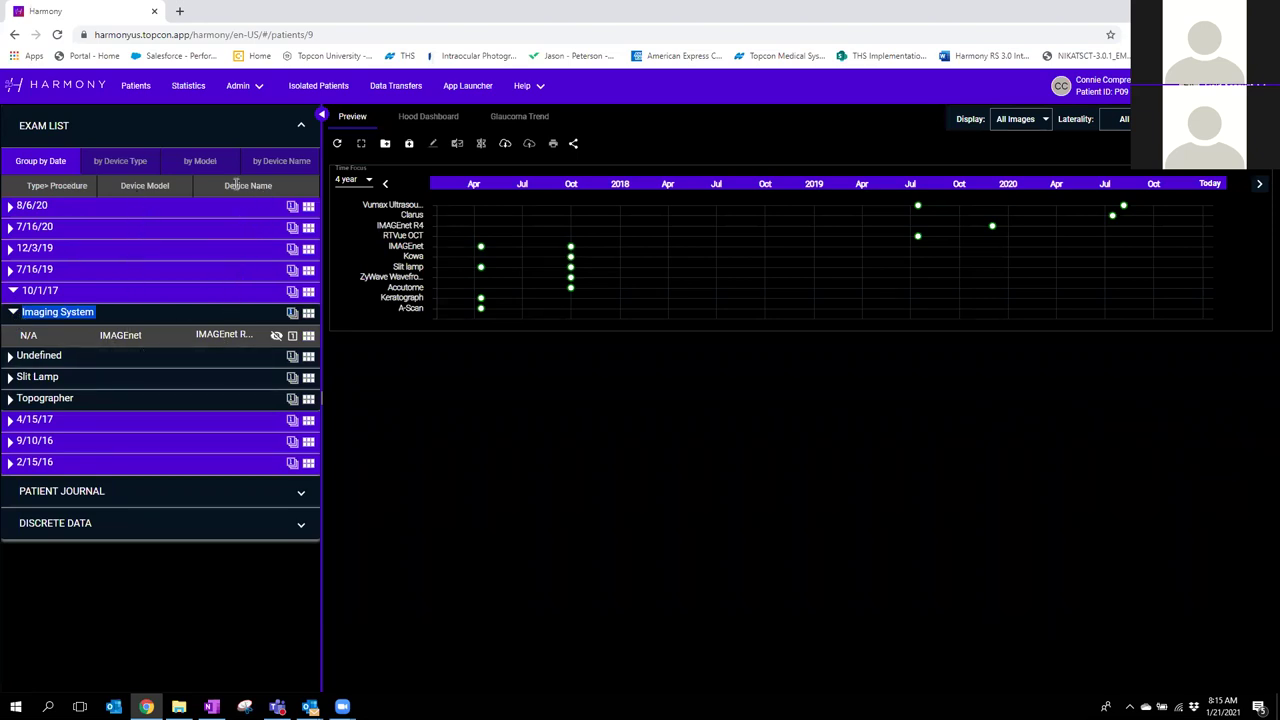
pyautogui.click(222, 335)
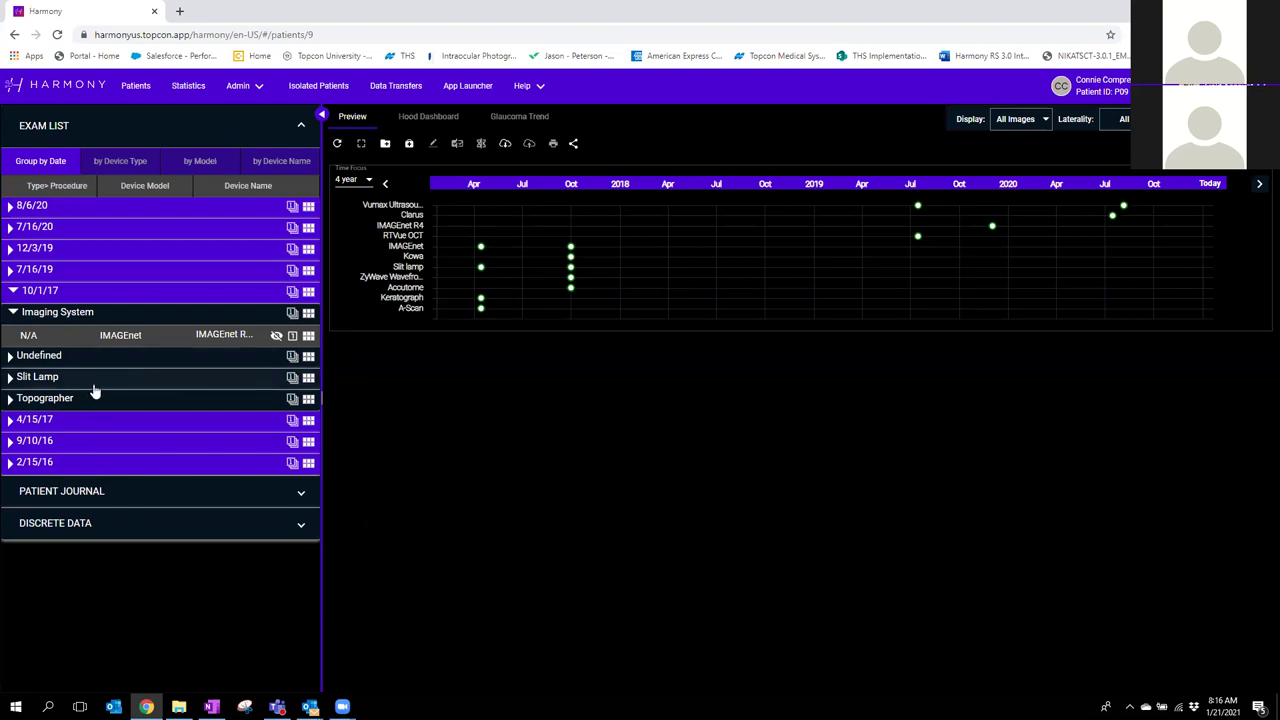
pyautogui.click(10, 358)
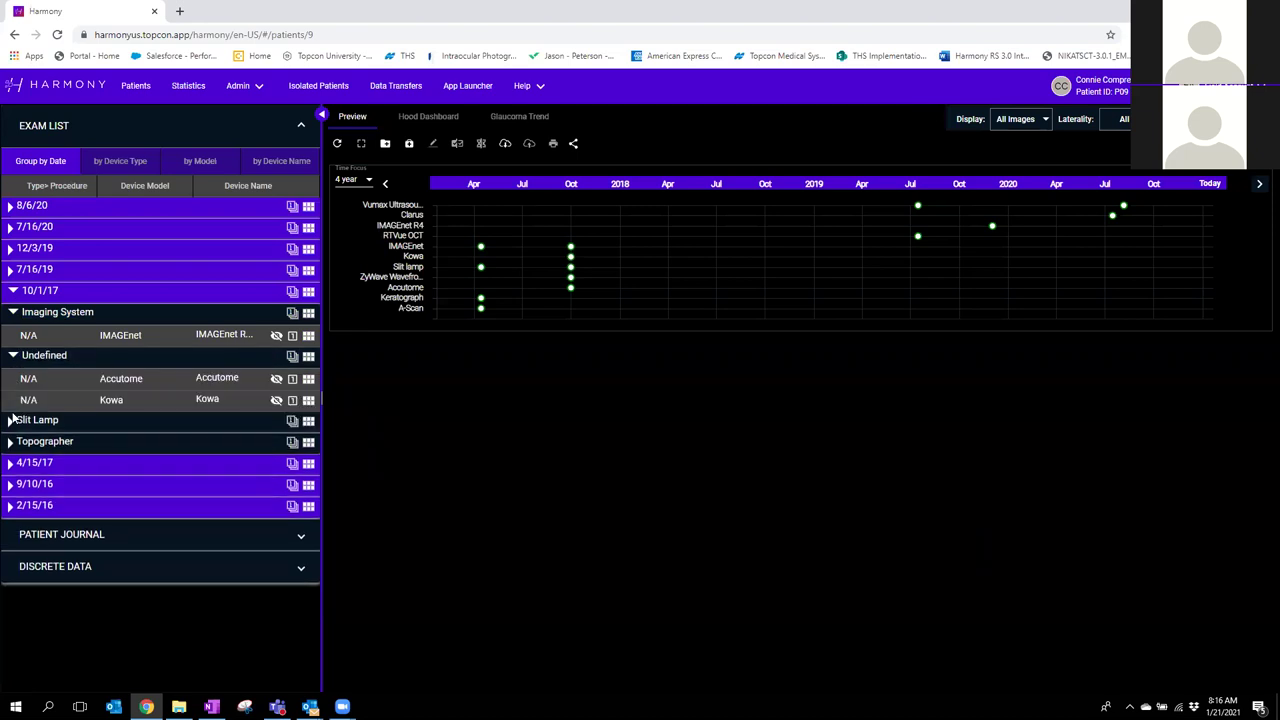
pyautogui.click(11, 420)
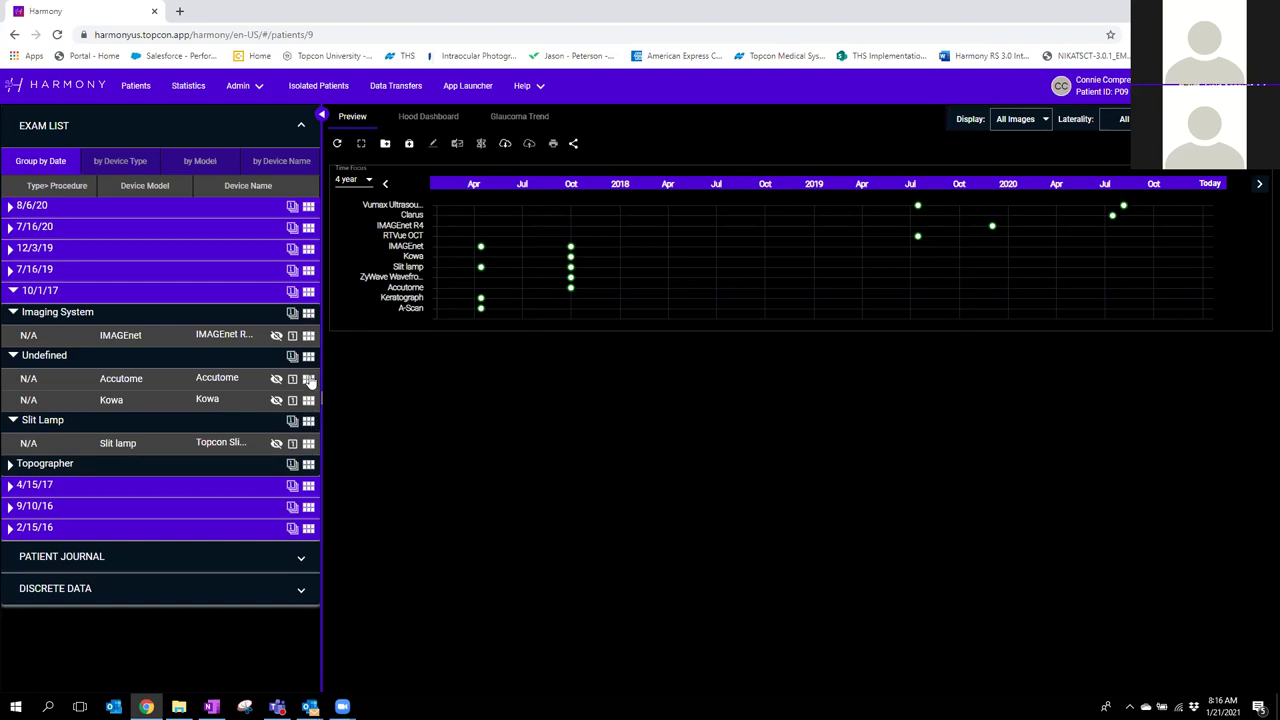
pyautogui.click(12, 314)
pyautogui.click(12, 334)
pyautogui.click(12, 355)
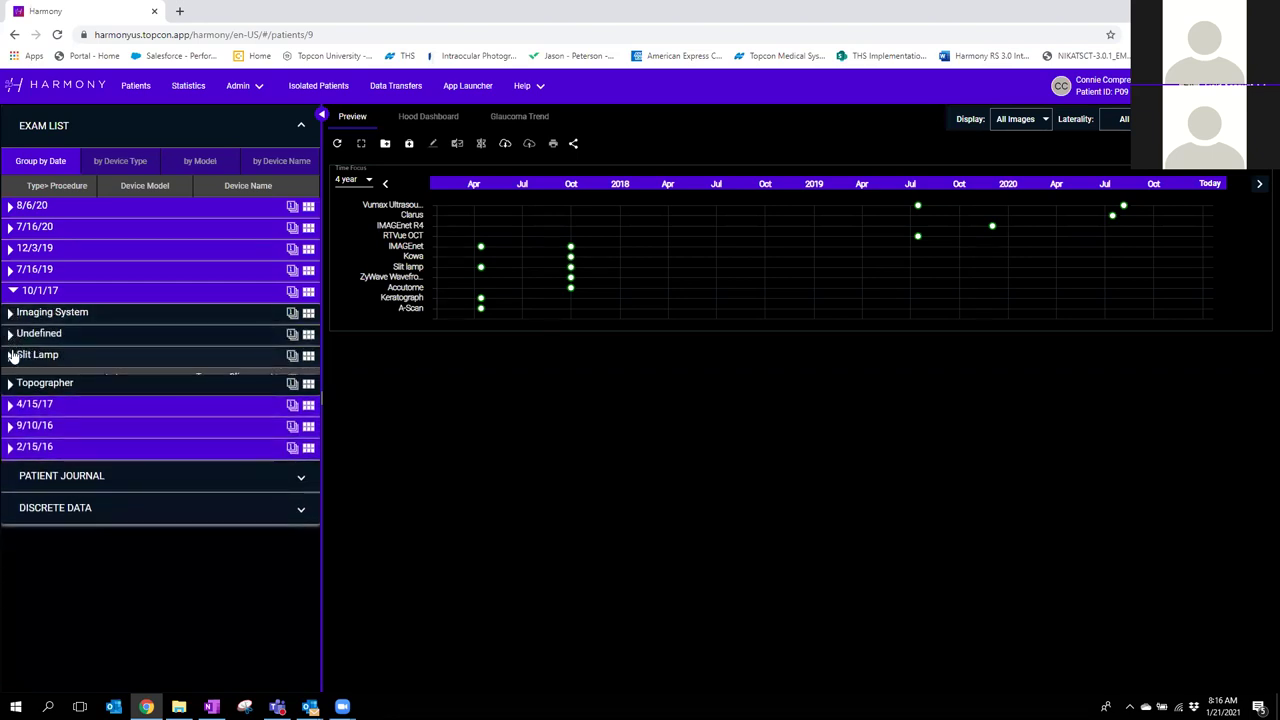
pyautogui.click(10, 376)
pyautogui.click(10, 376)
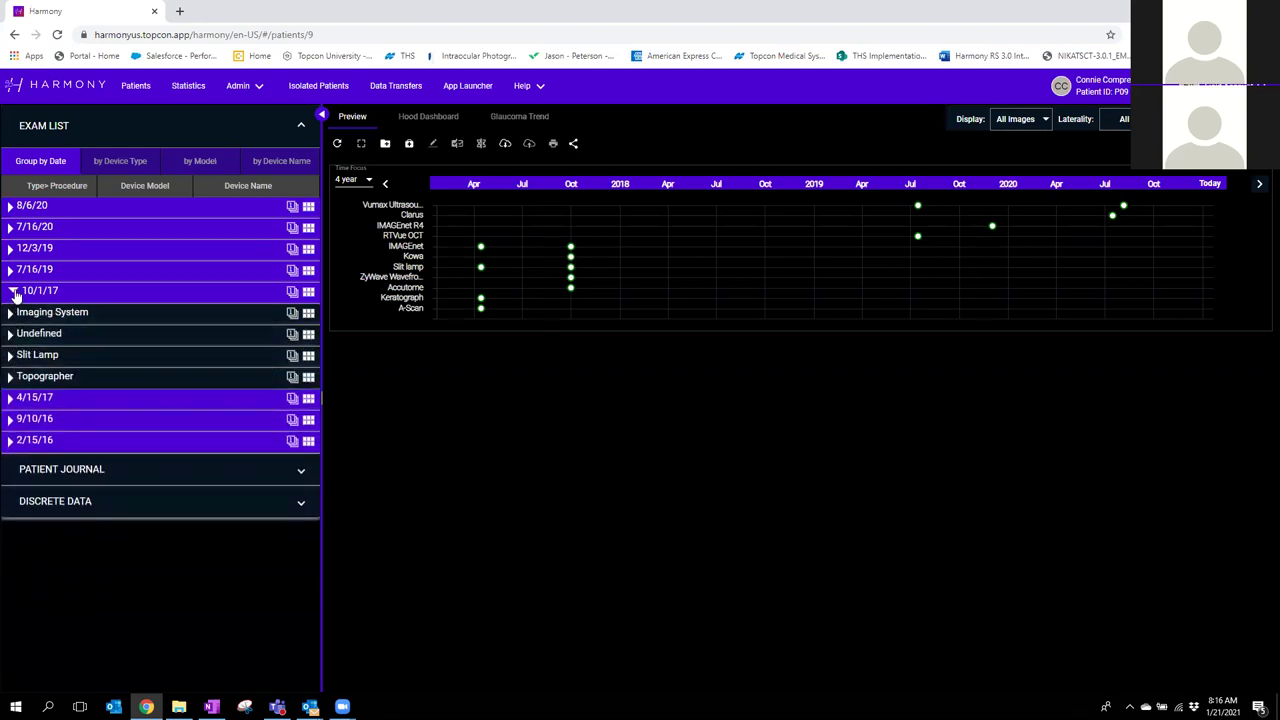
pyautogui.click(13, 292)
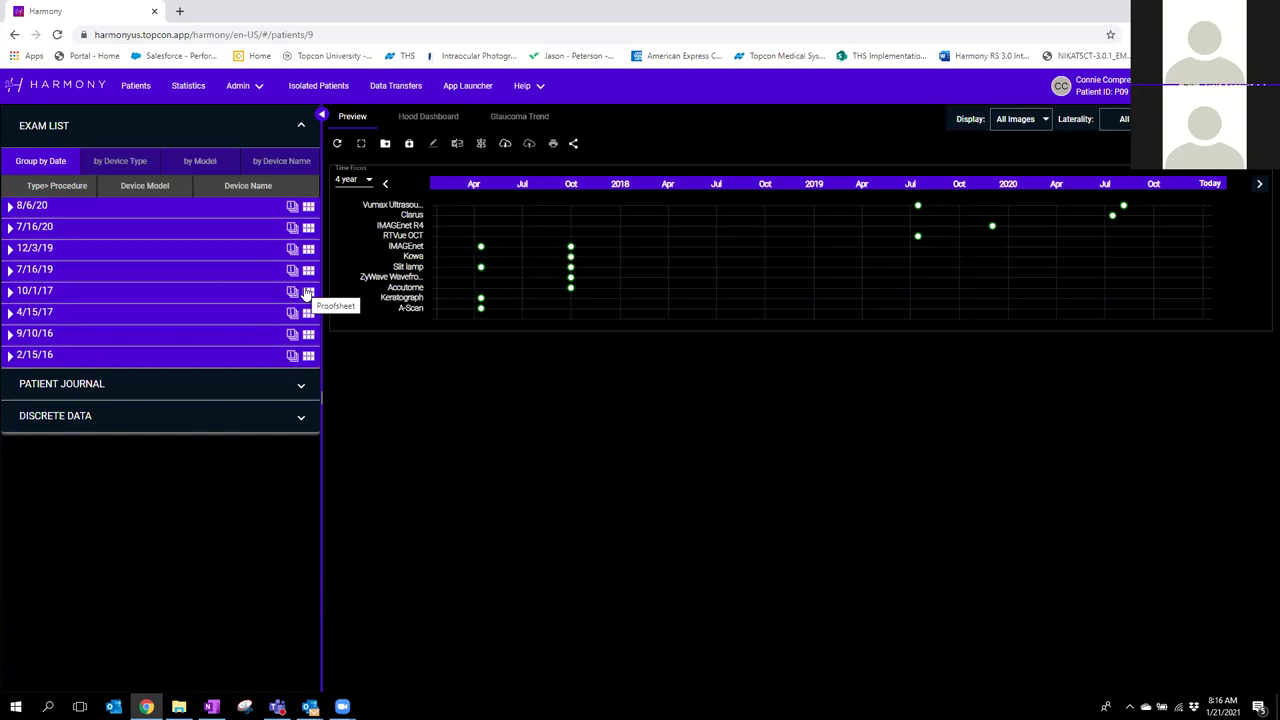
pyautogui.click(307, 293)
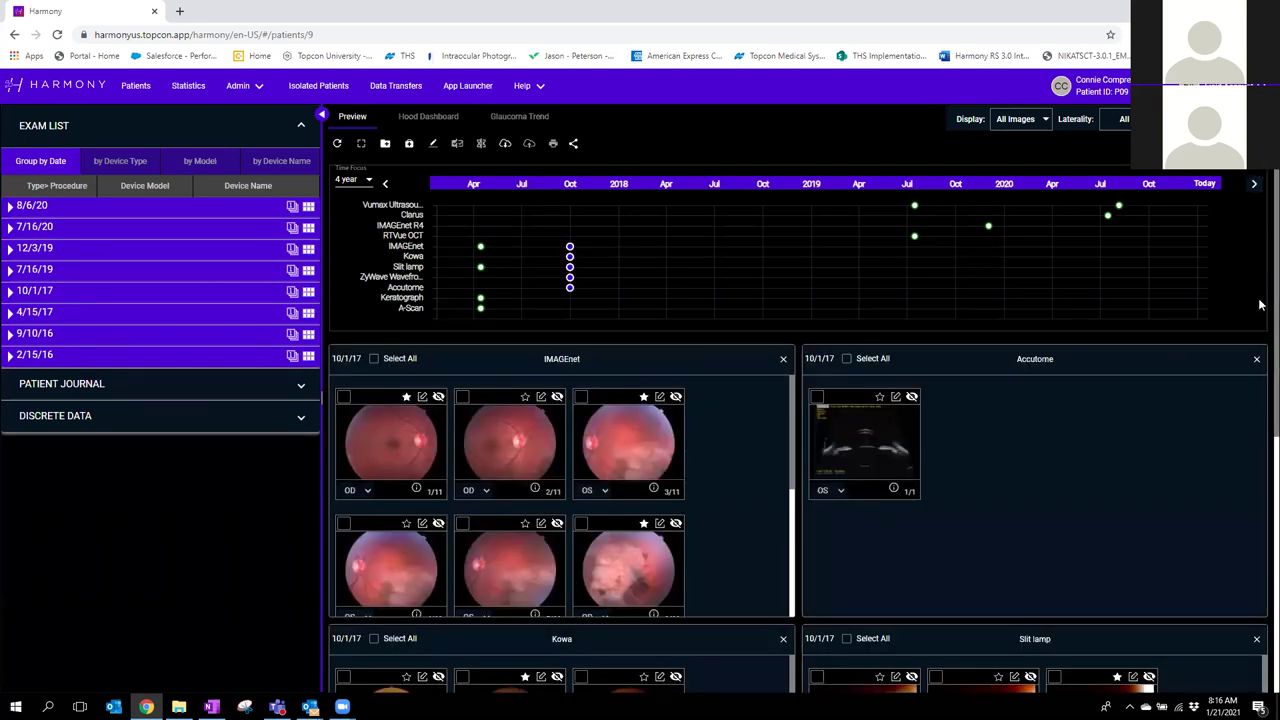
pyautogui.scroll(-2, 1260, 340)
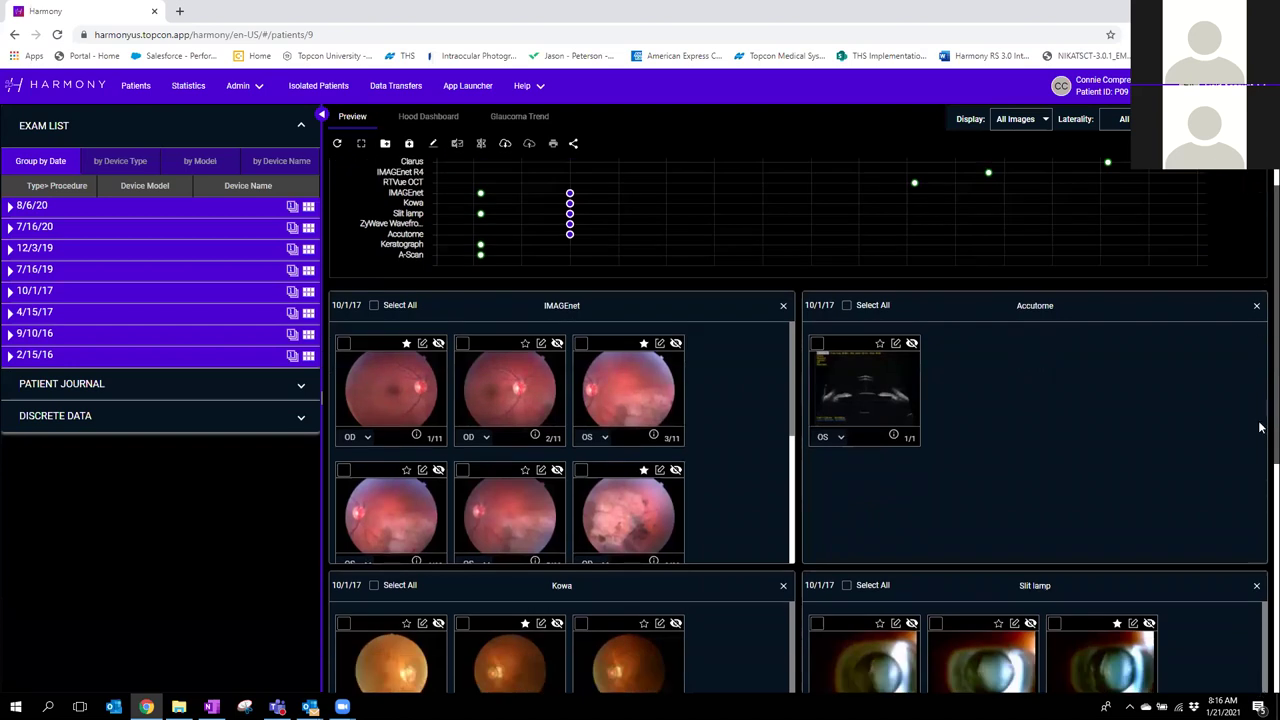
pyautogui.scroll(-4, 1260, 427)
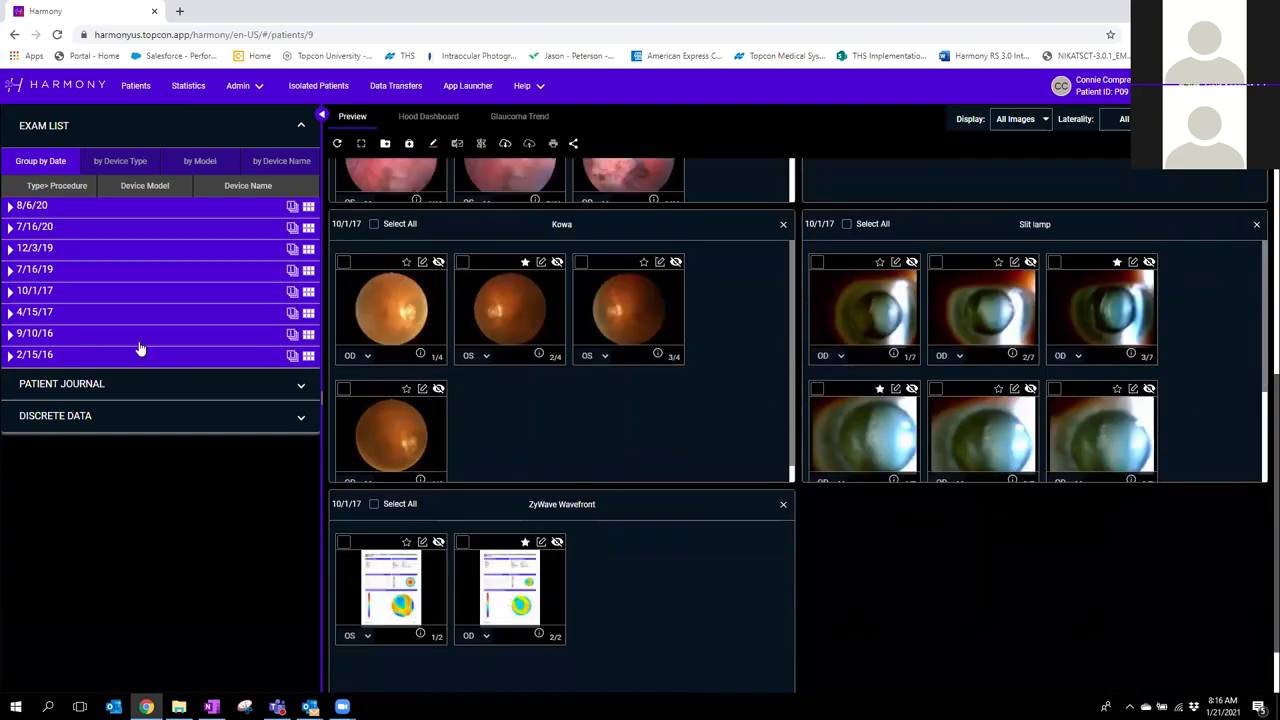
pyautogui.scroll(5, 69, 294)
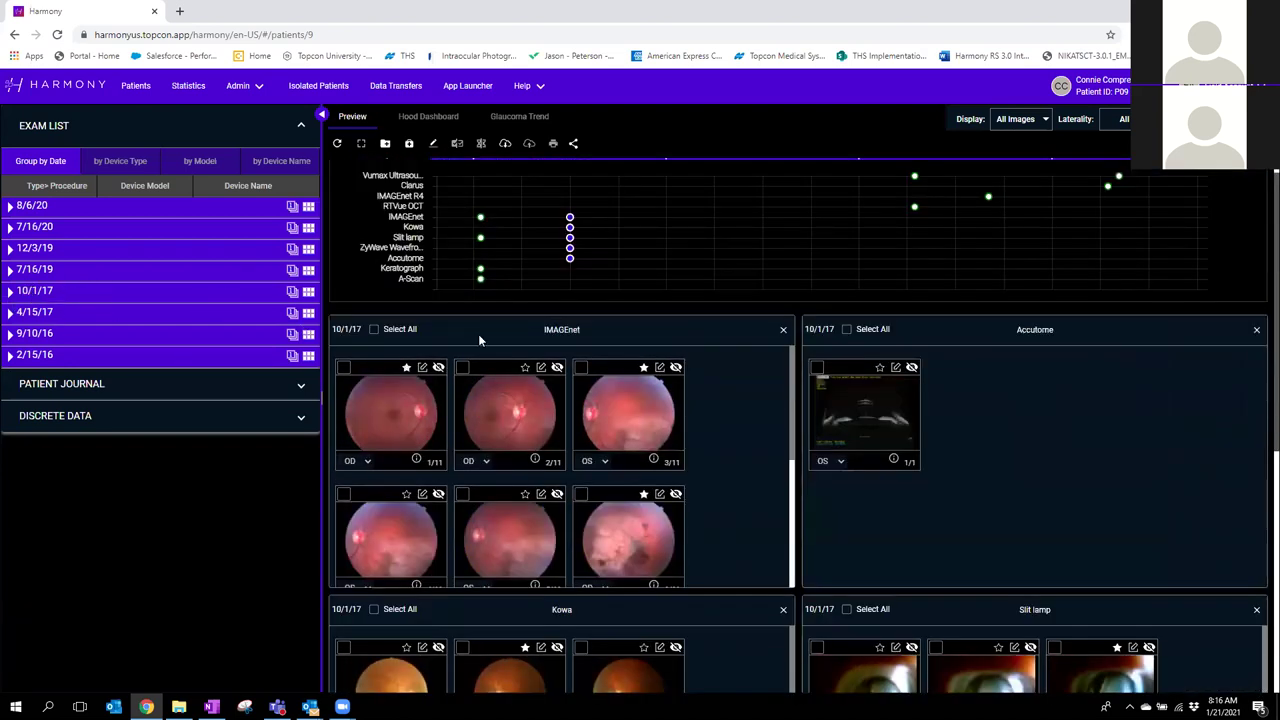
pyautogui.scroll(-3, 1260, 425)
pyautogui.scroll(-2, 1260, 400)
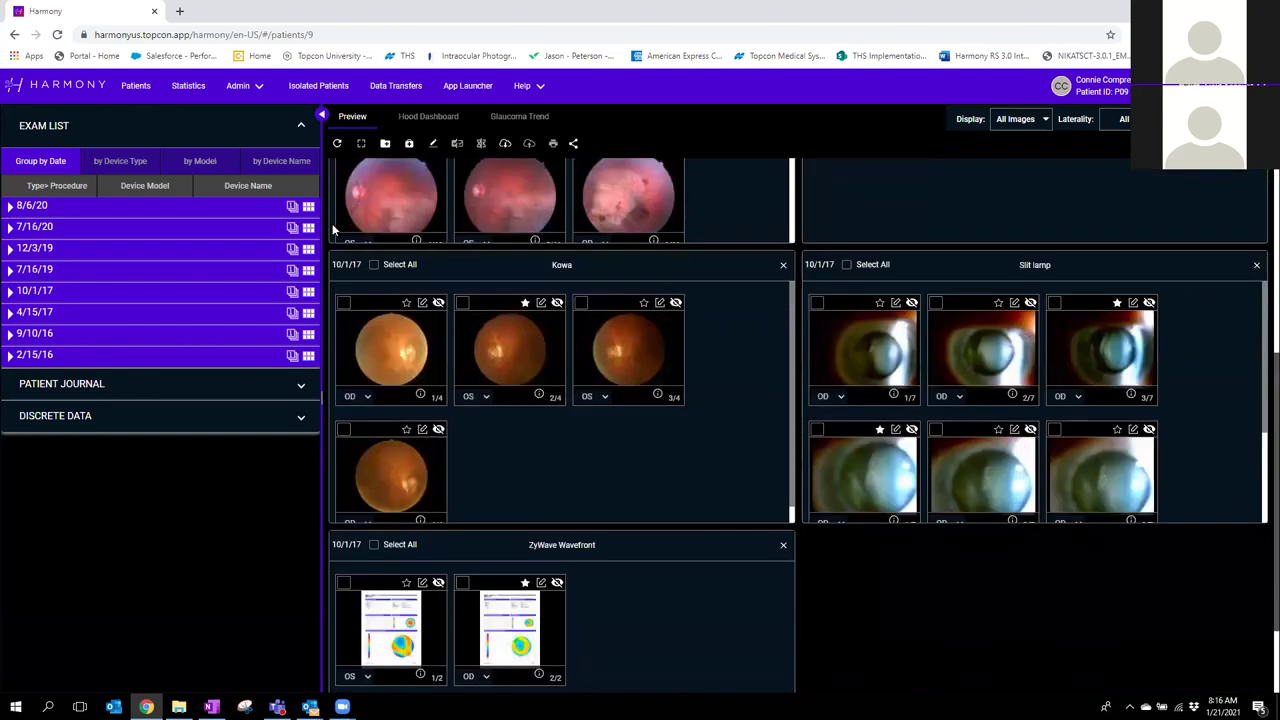
pyautogui.scroll(5, 335, 230)
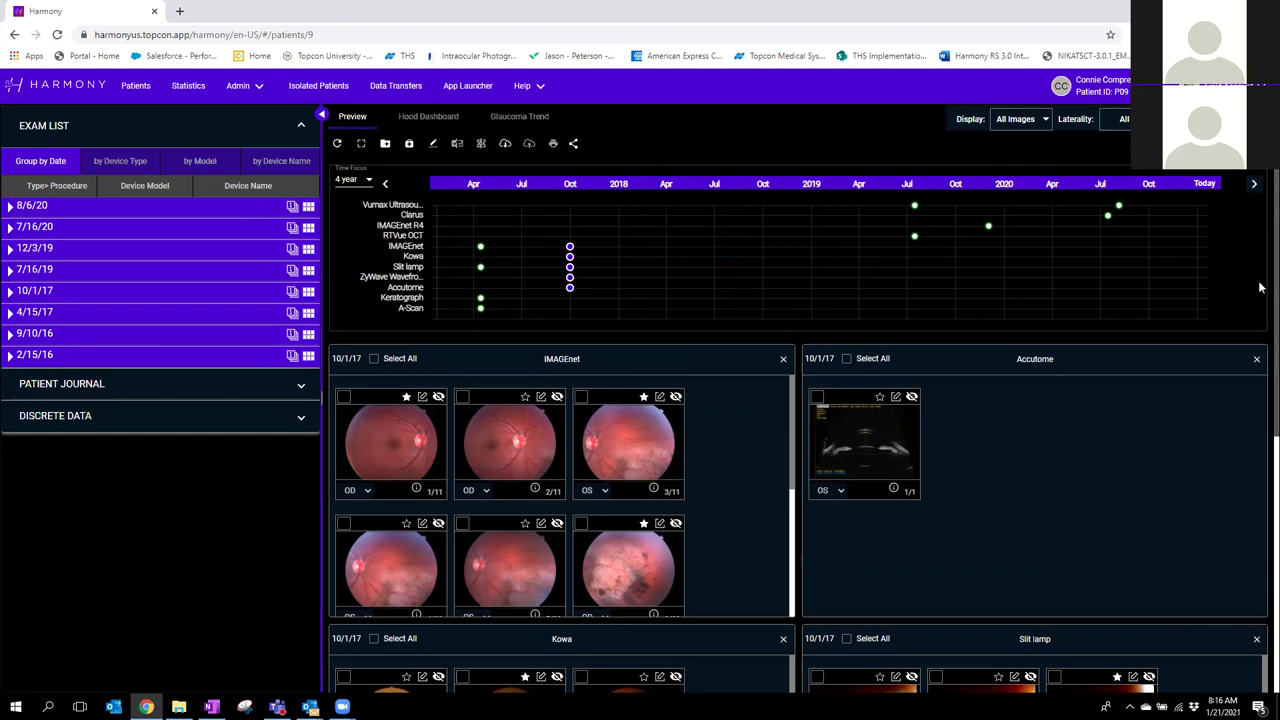
pyautogui.scroll(-1, 1260, 440)
pyautogui.scroll(-3, 1260, 298)
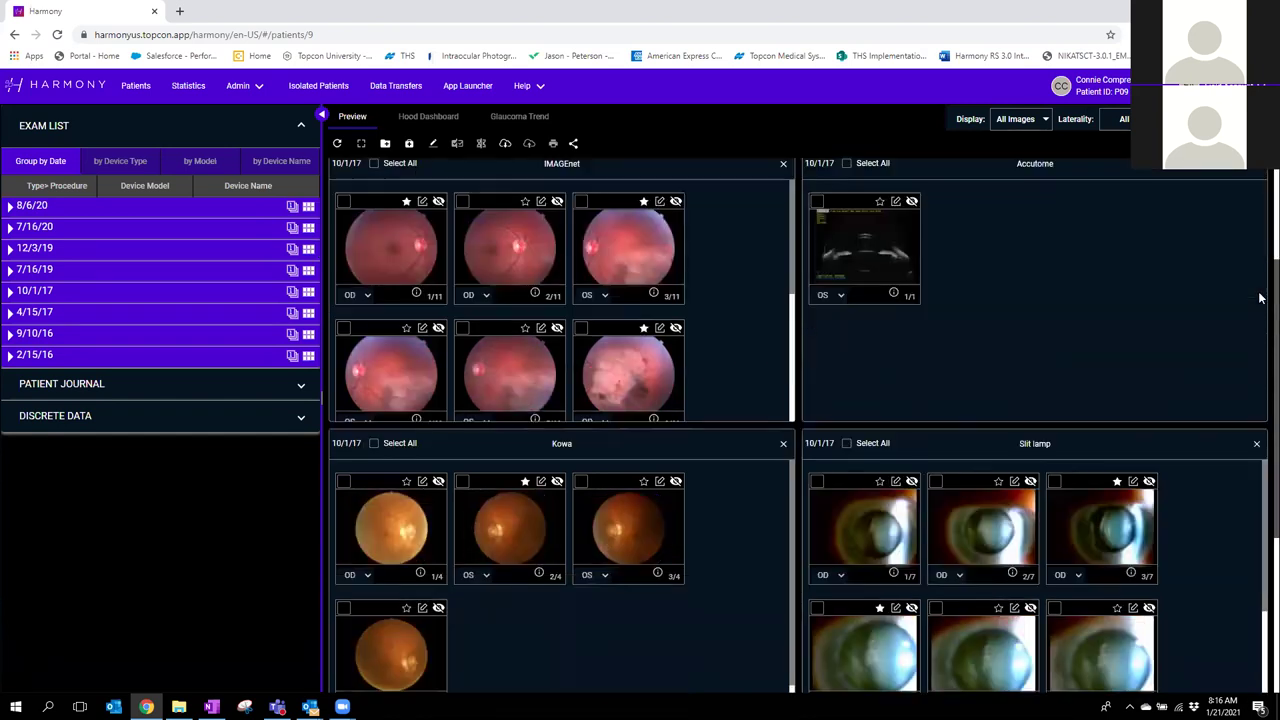
pyautogui.scroll(1, 1260, 270)
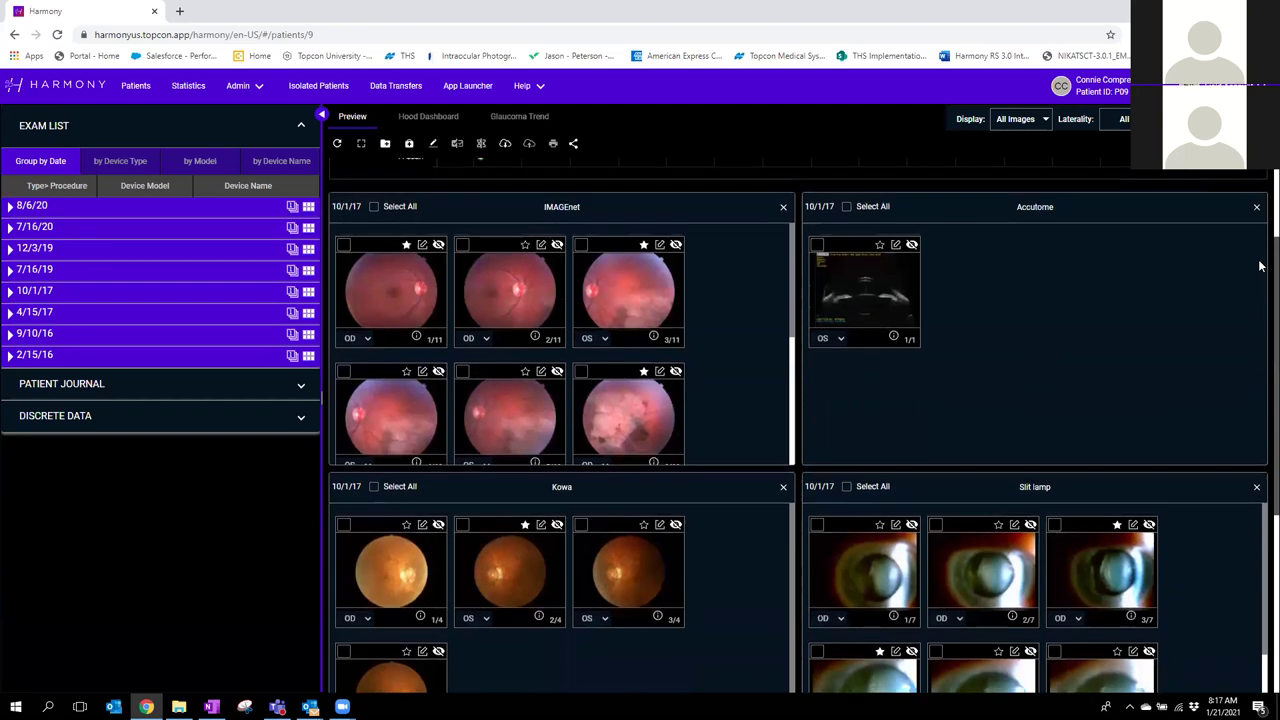
pyautogui.scroll(1, 1259, 265)
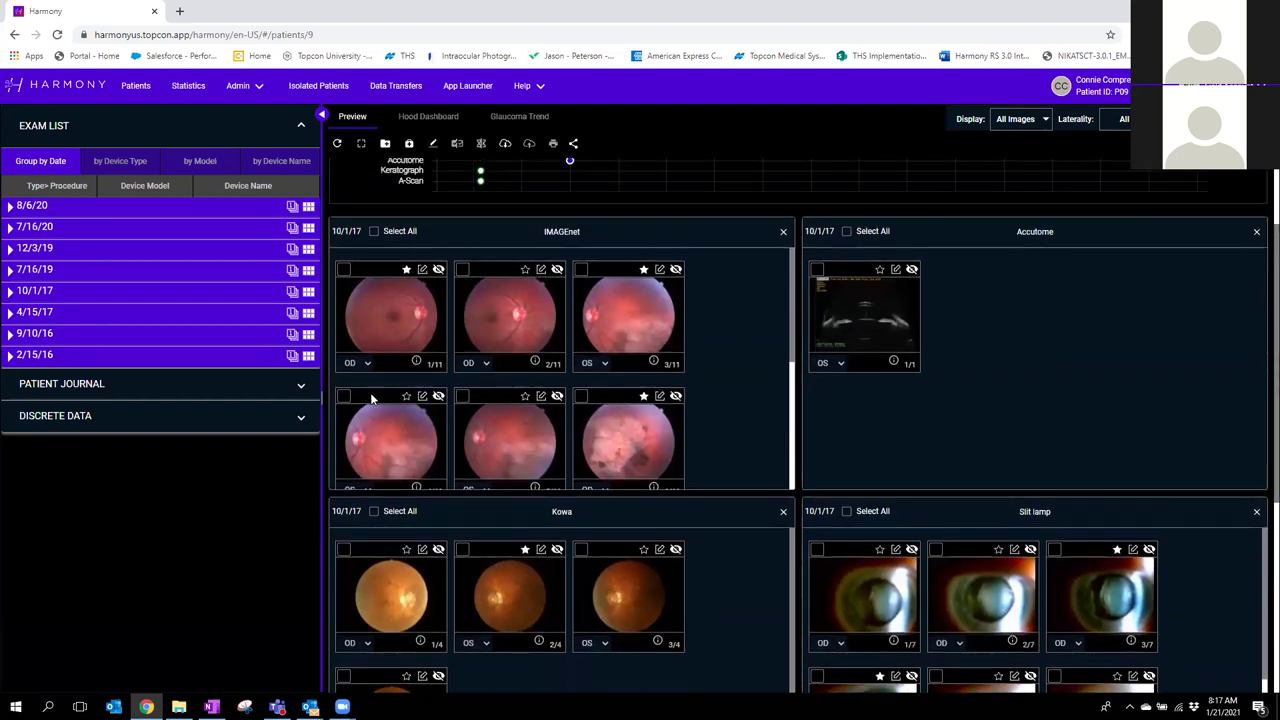
pyautogui.scroll(-2, 775, 480)
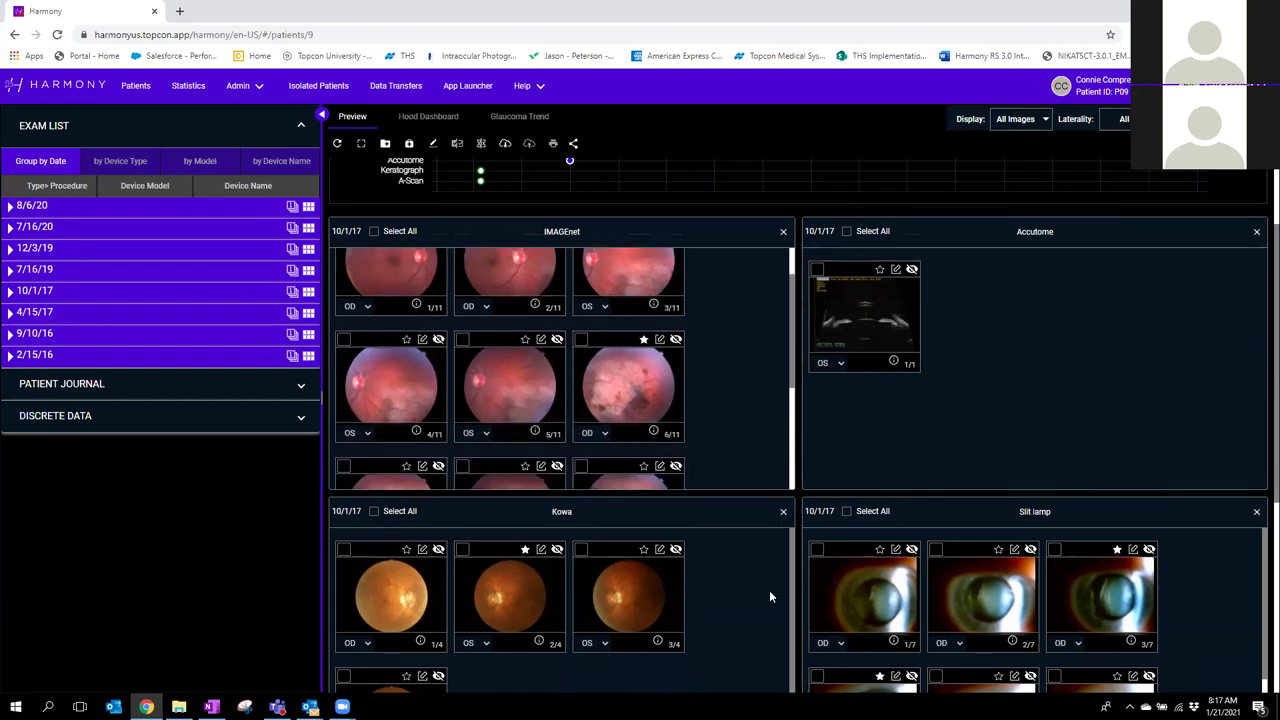
pyautogui.scroll(-1, 772, 587)
pyautogui.scroll(-1, 770, 500)
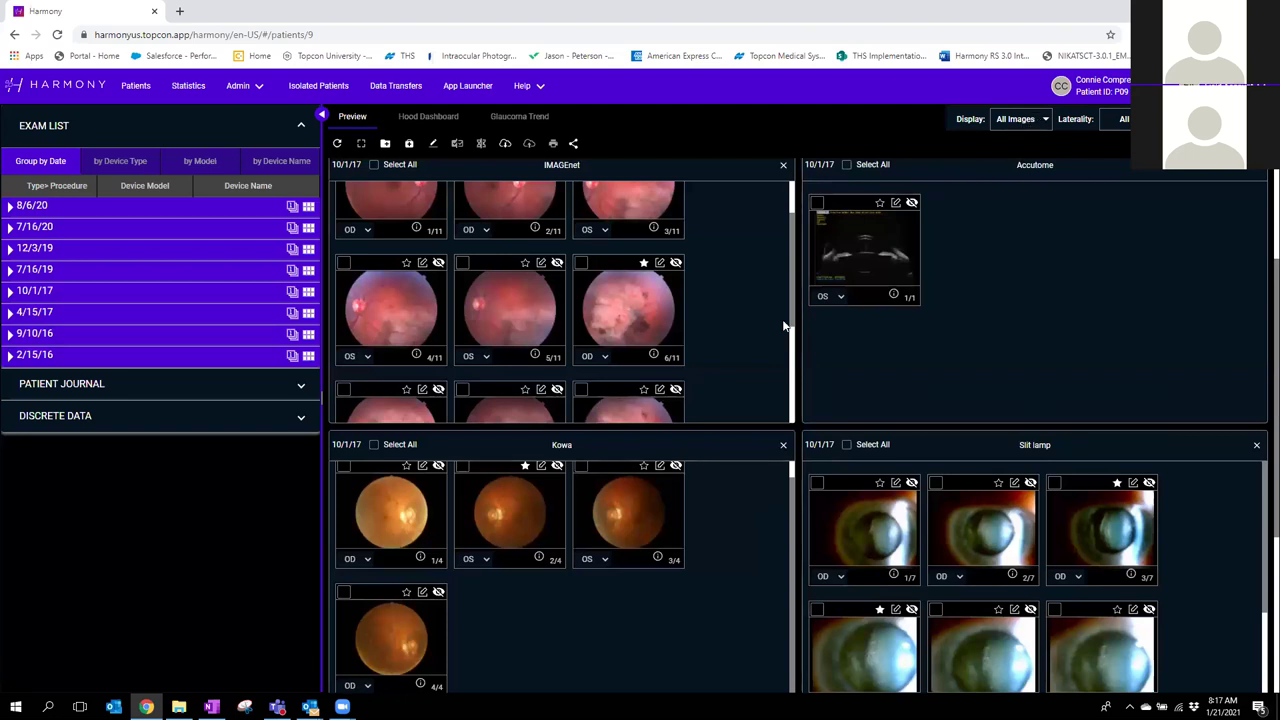
pyautogui.scroll(5, 721, 306)
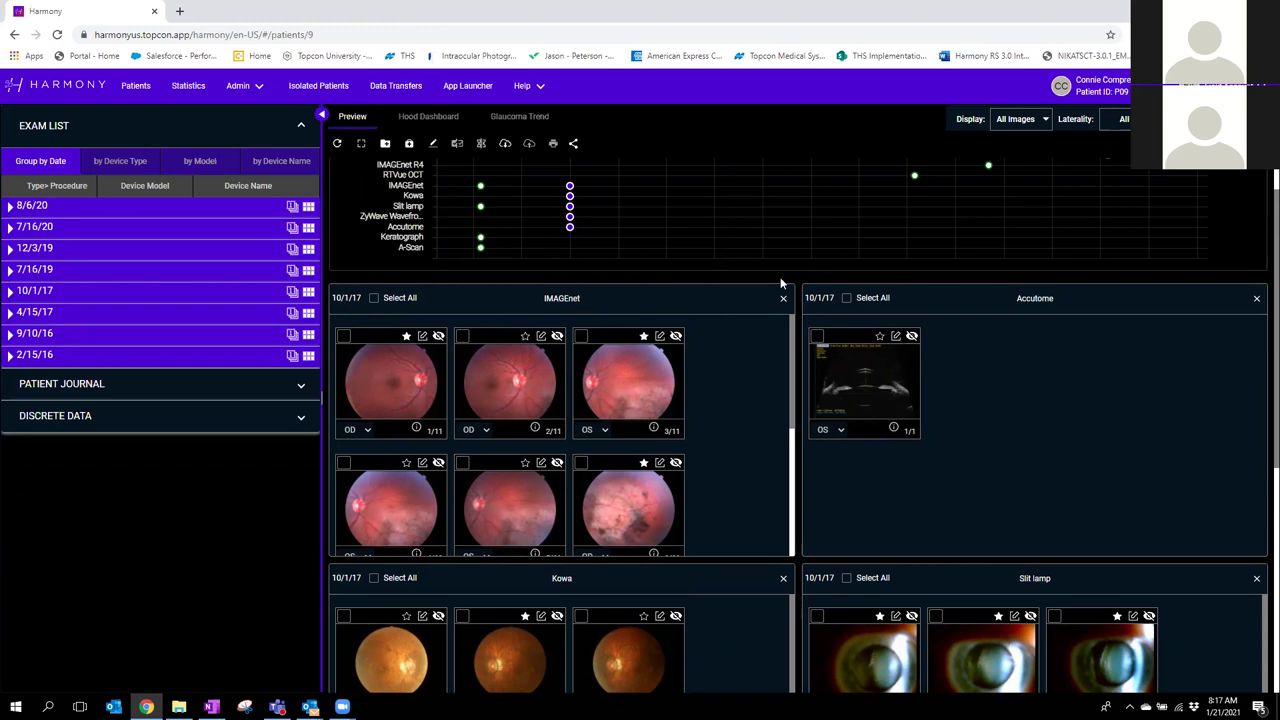
pyautogui.click(1046, 121)
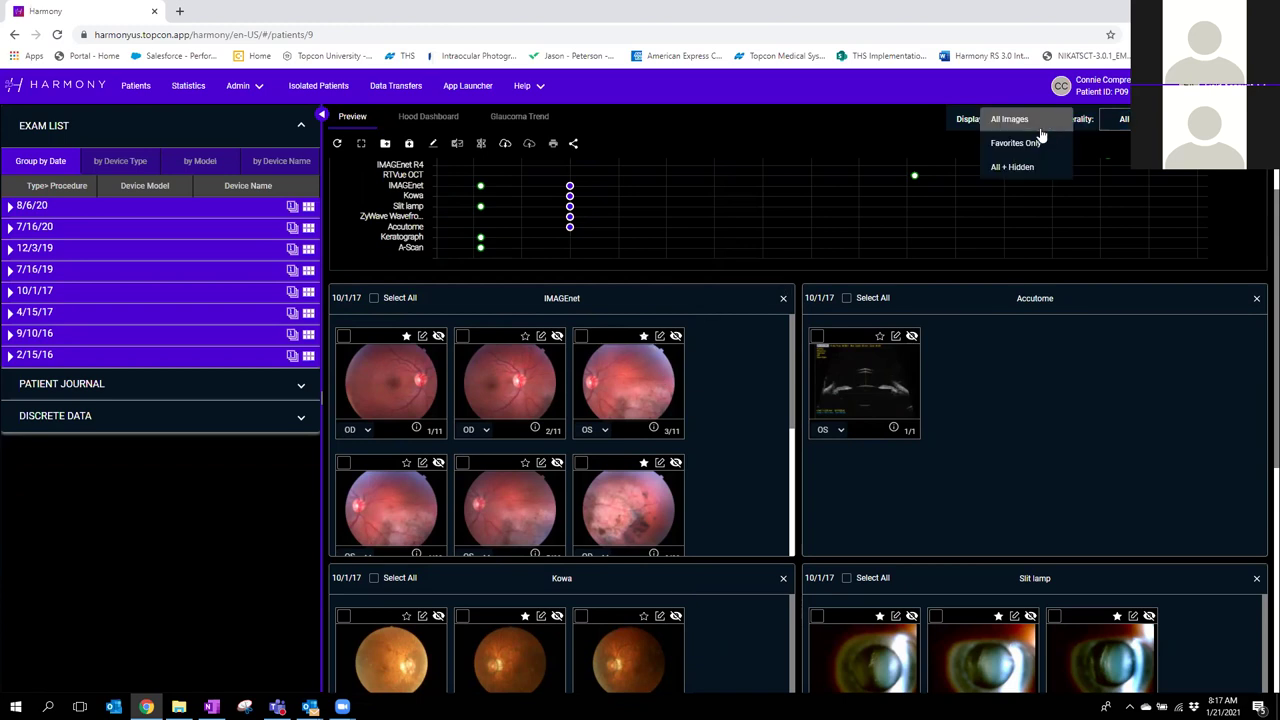
pyautogui.click(1035, 145)
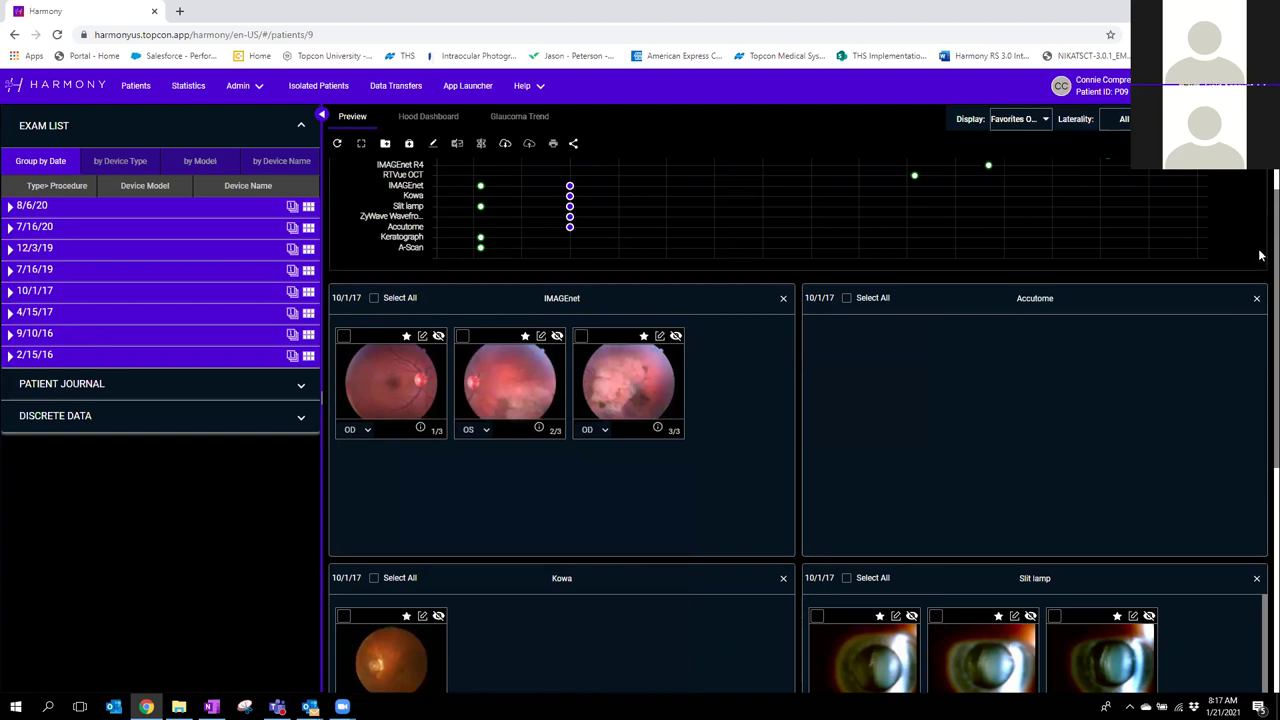
pyautogui.scroll(-1, 1260, 318)
pyautogui.scroll(-1, 1259, 228)
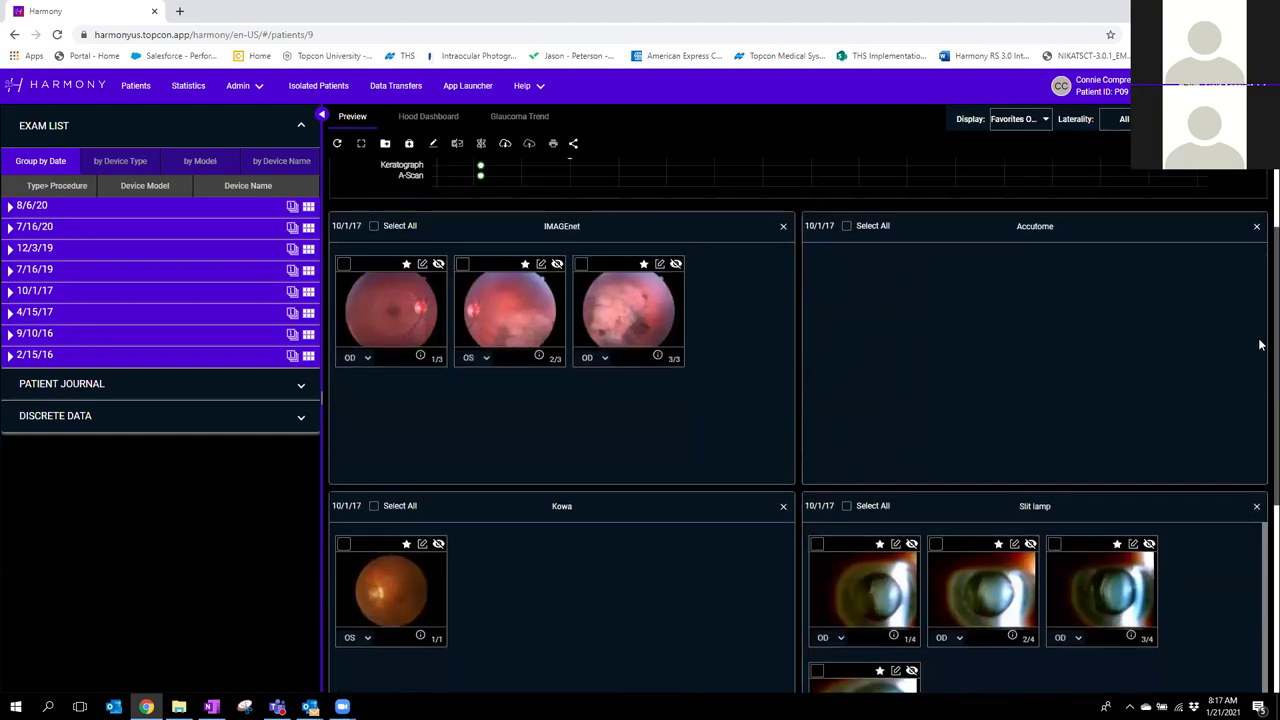
pyautogui.scroll(2, 1260, 330)
pyautogui.scroll(-4, 1260, 359)
pyautogui.scroll(3, 1260, 330)
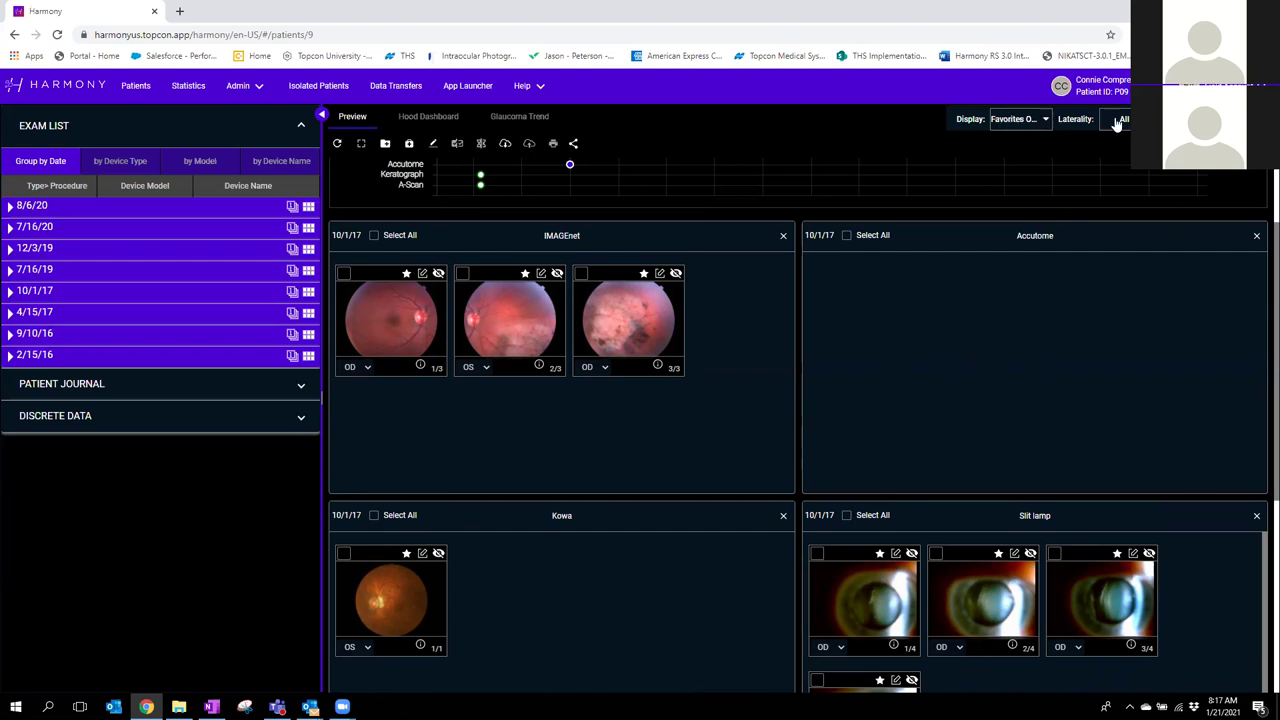
pyautogui.click(1043, 124)
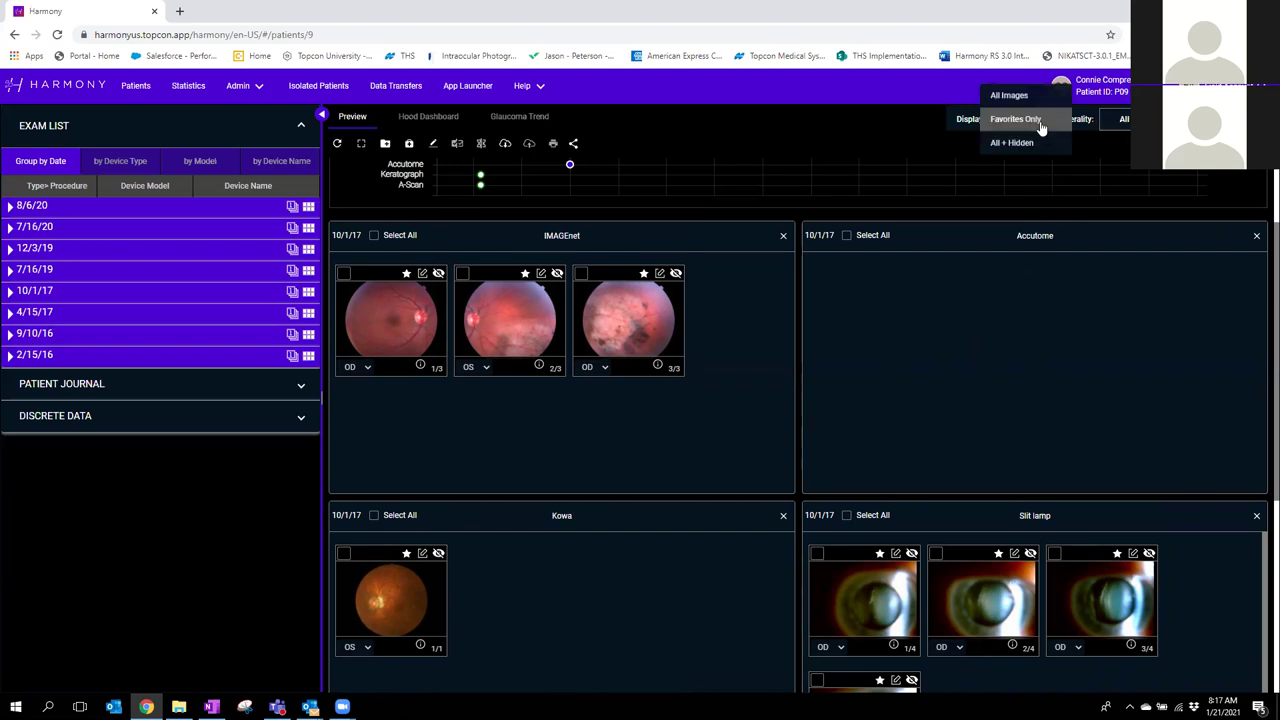
pyautogui.click(1012, 95)
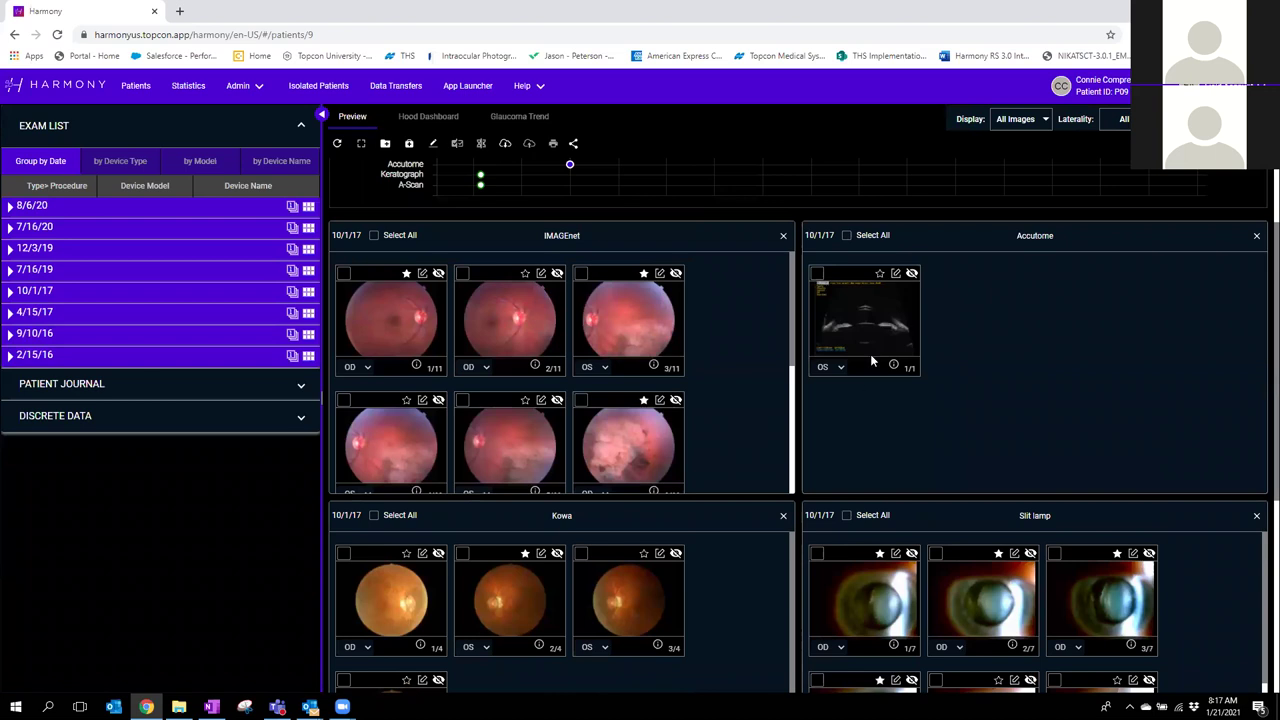
pyautogui.scroll(-1, 1260, 413)
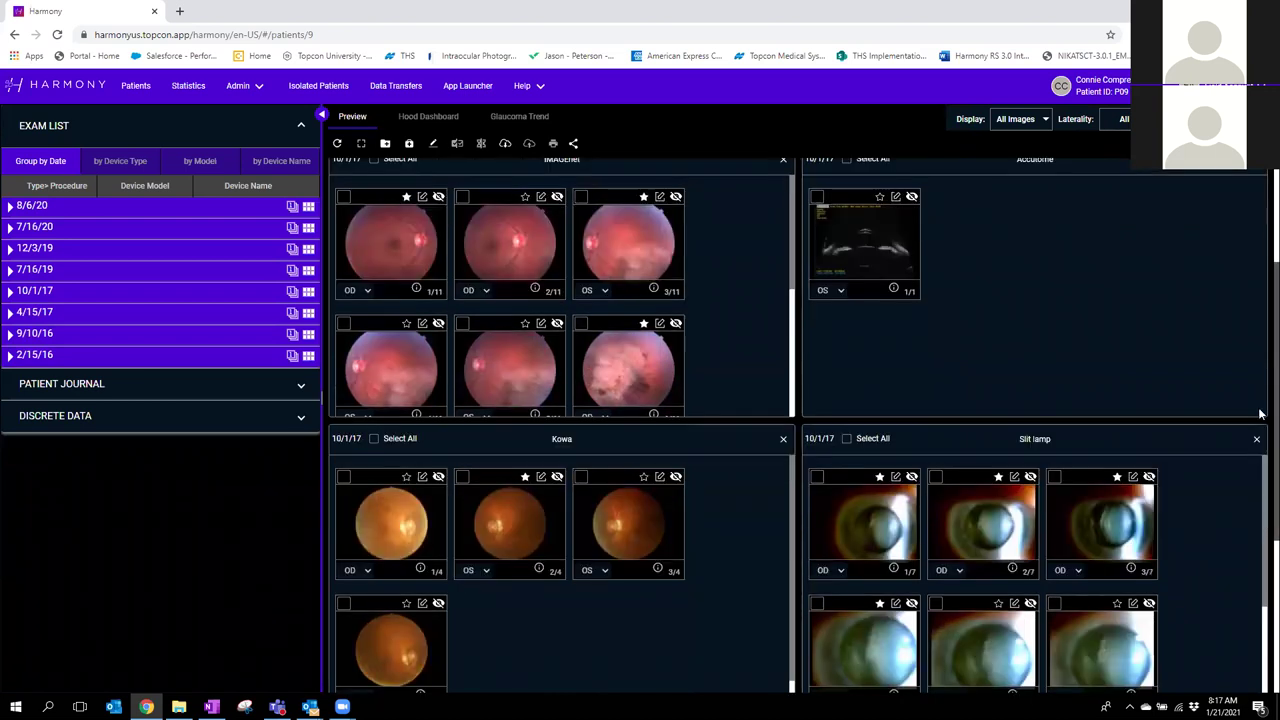
pyautogui.scroll(1, 1260, 250)
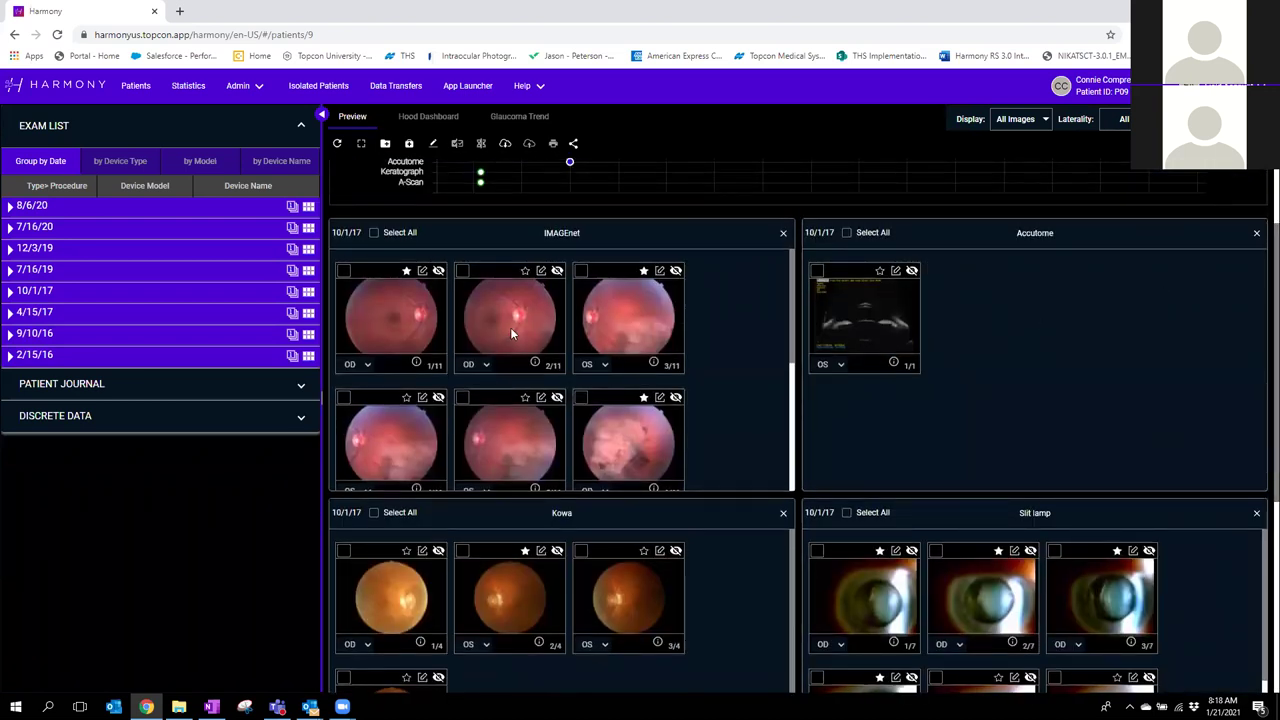
pyautogui.scroll(-2, 750, 660)
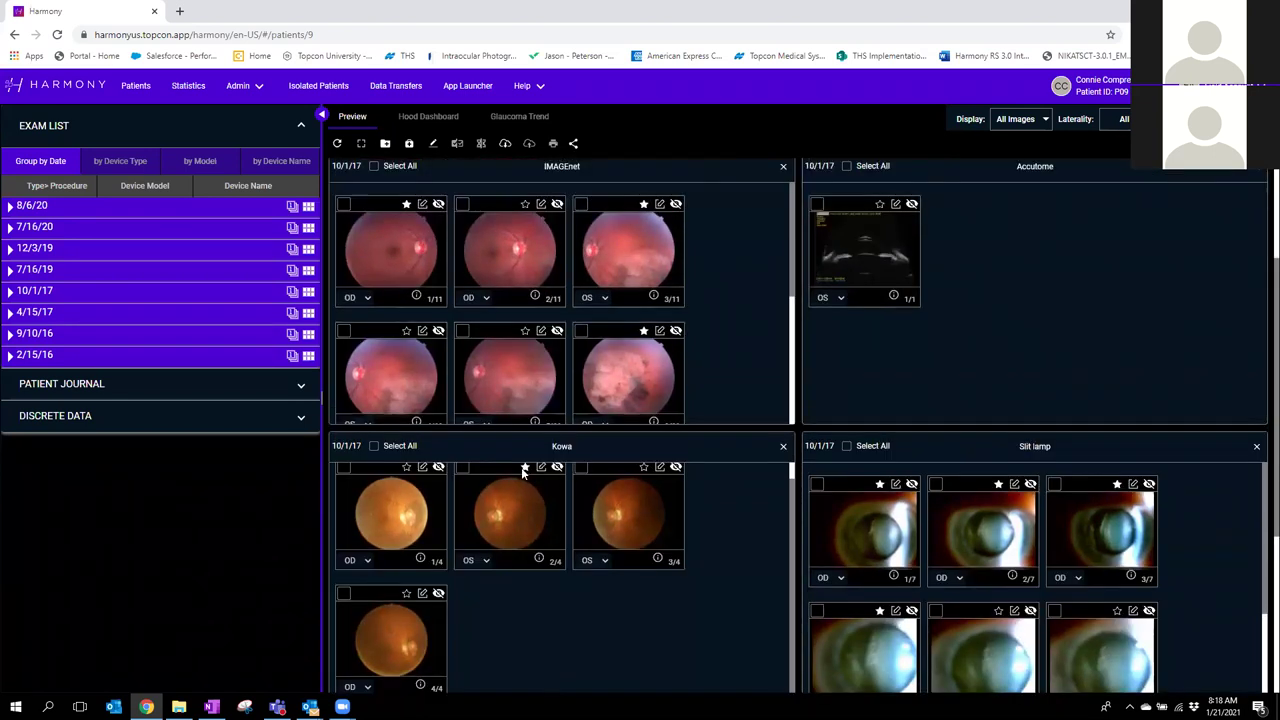
pyautogui.scroll(1, 537, 515)
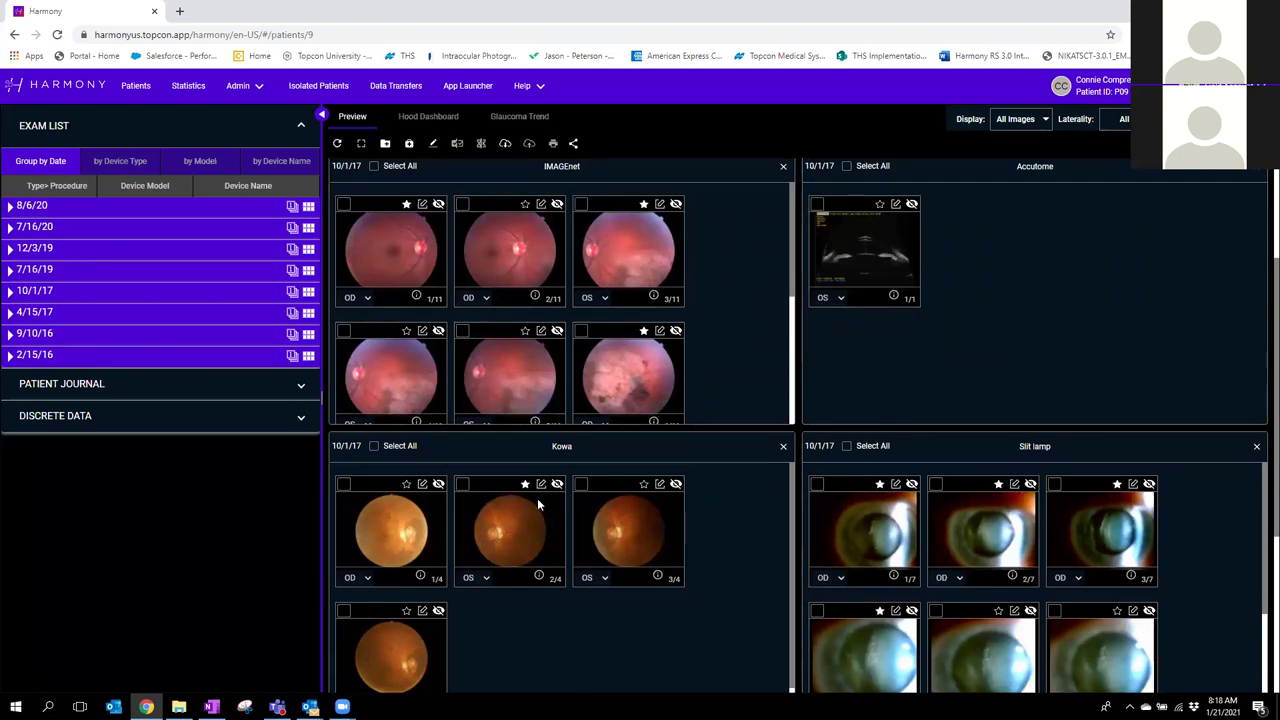
# Step: Add the note 'test note' to the 10/1/17 fundus image and save it
pyautogui.click(541, 485)
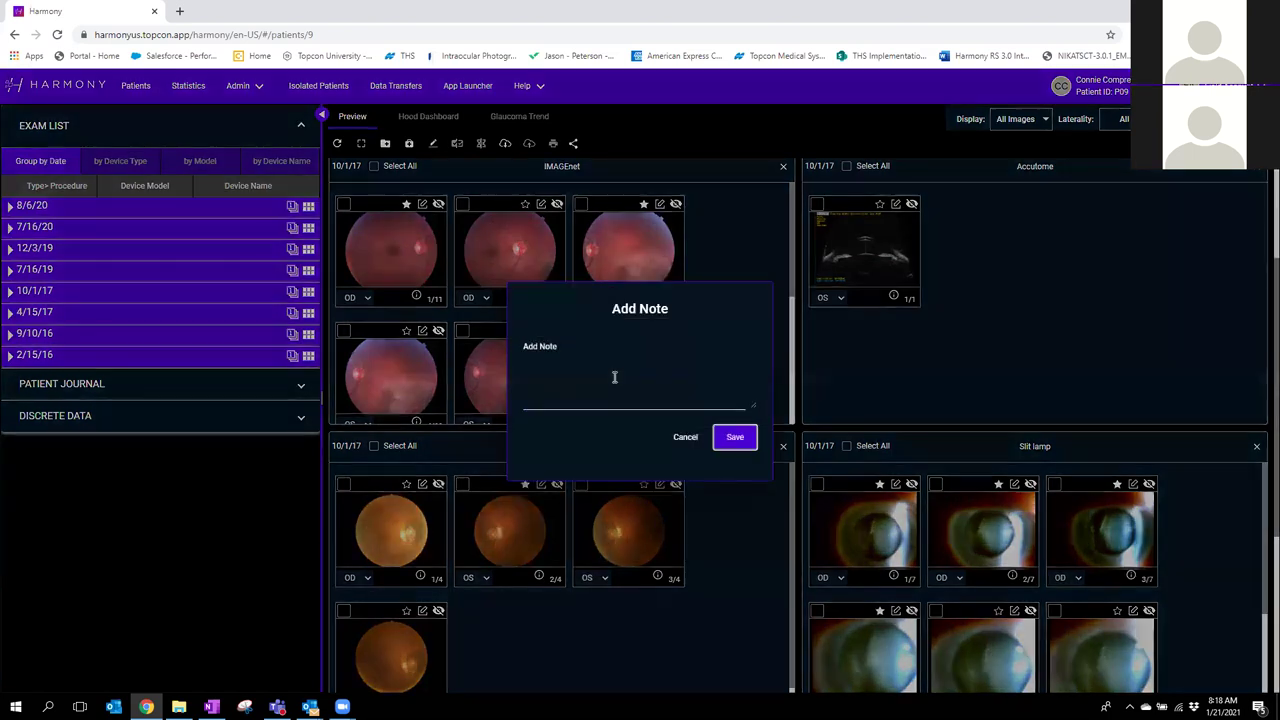
pyautogui.write('test note')
pyautogui.click(730, 440)
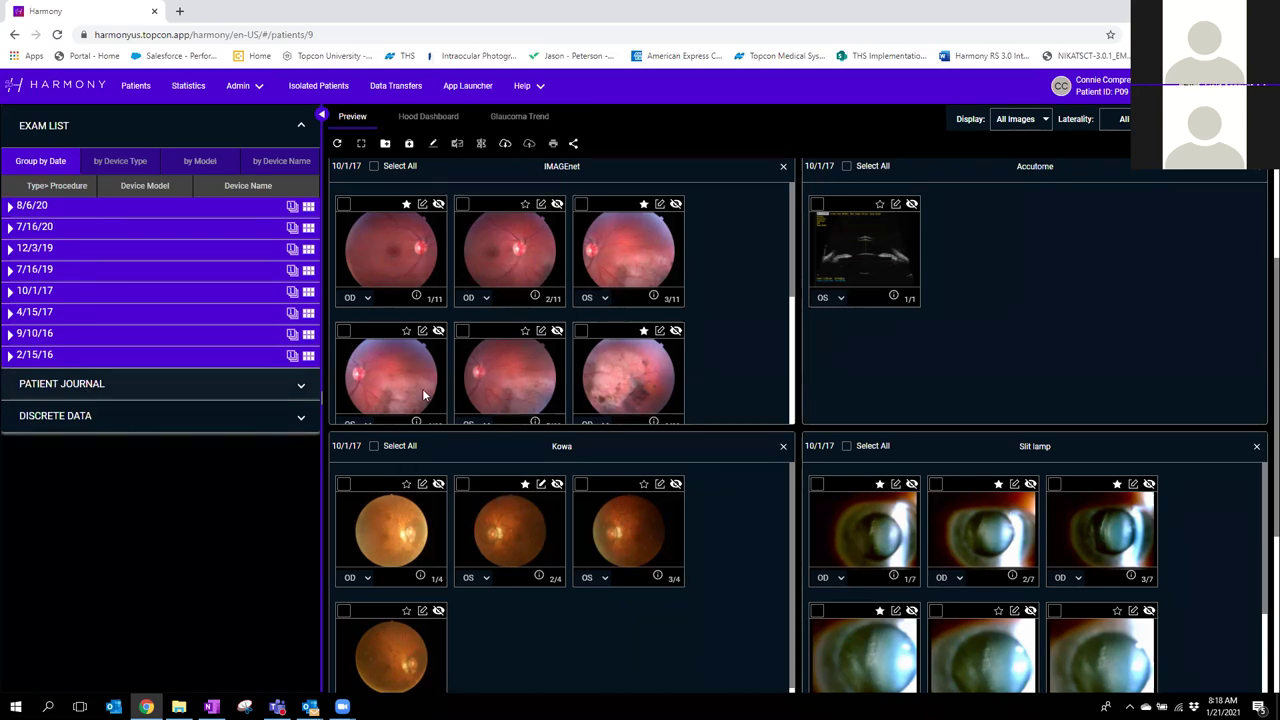
# Step: Save a second test note on ZyWave Wavefront image 1/2
pyautogui.scroll(-2, 808, 535)
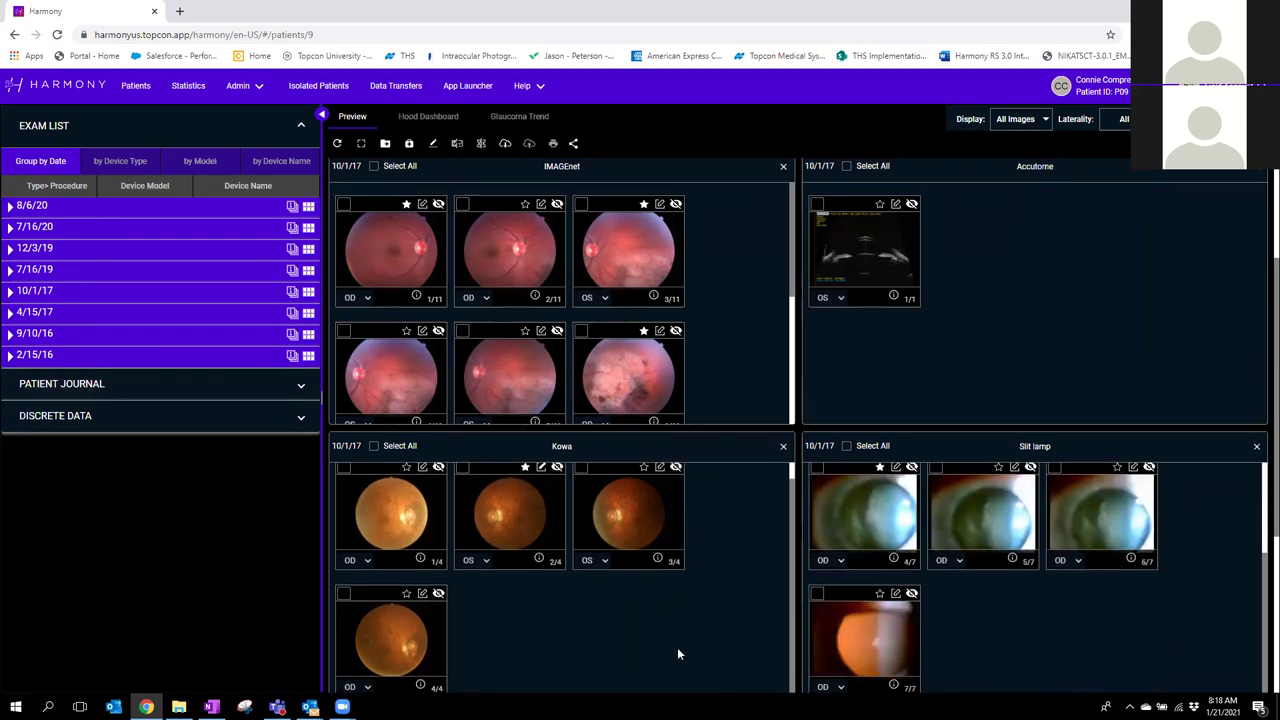
pyautogui.scroll(-3, 677, 647)
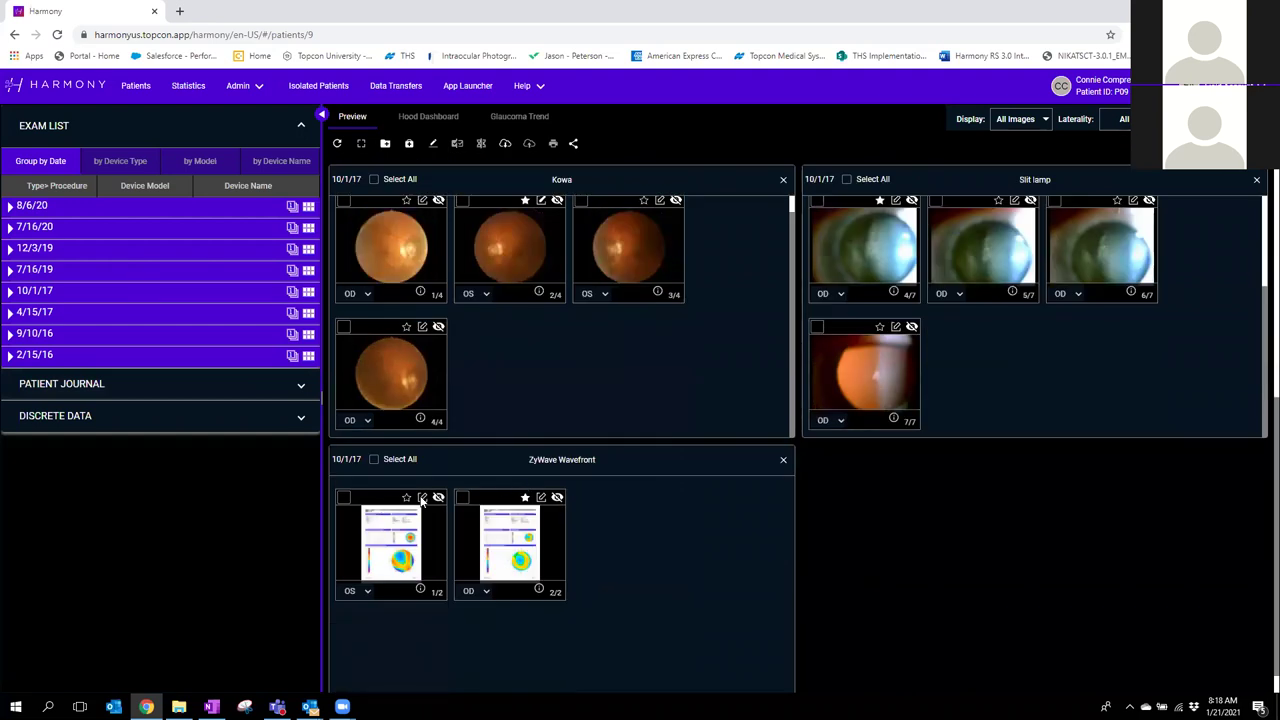
pyautogui.click(422, 497)
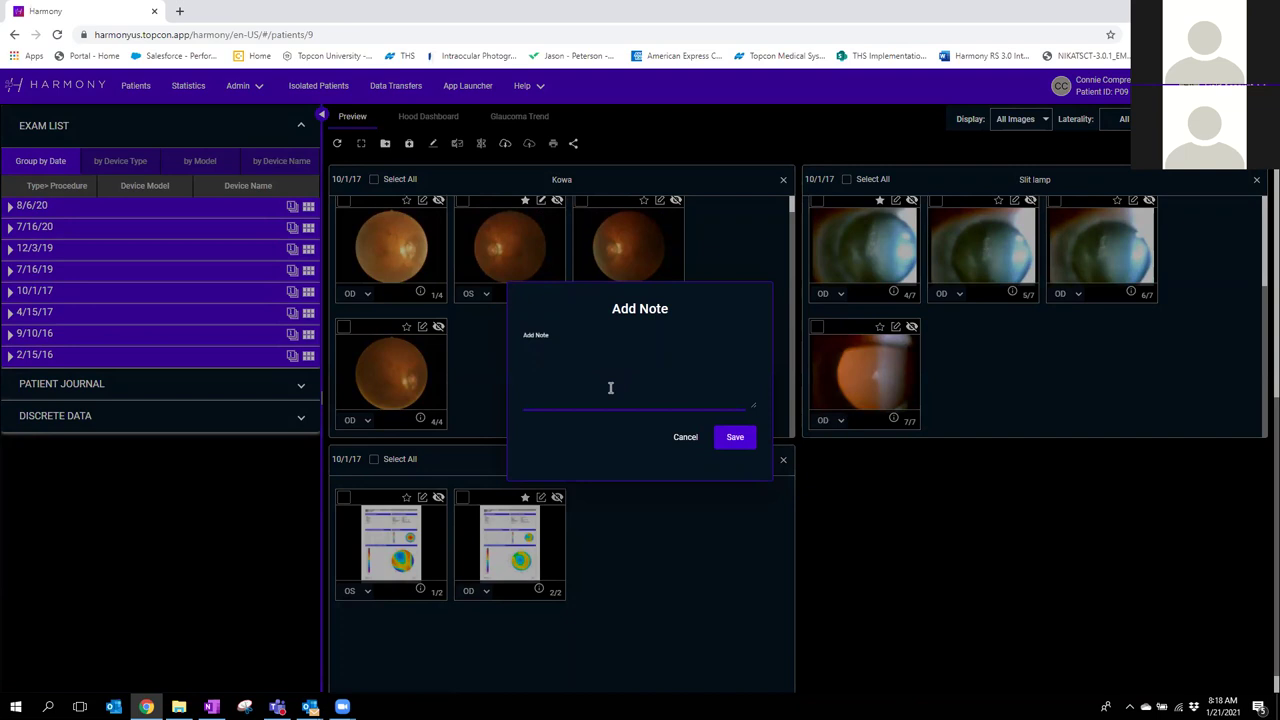
pyautogui.write('test note 2')
pyautogui.click(735, 437)
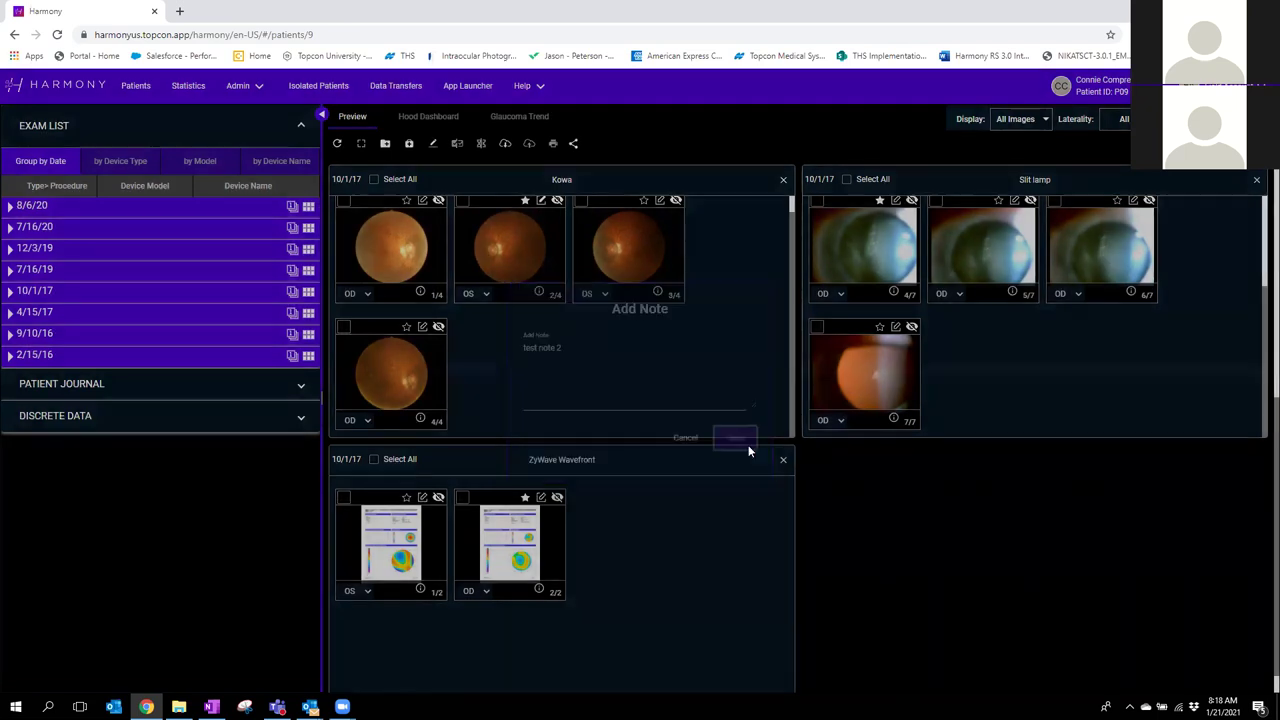